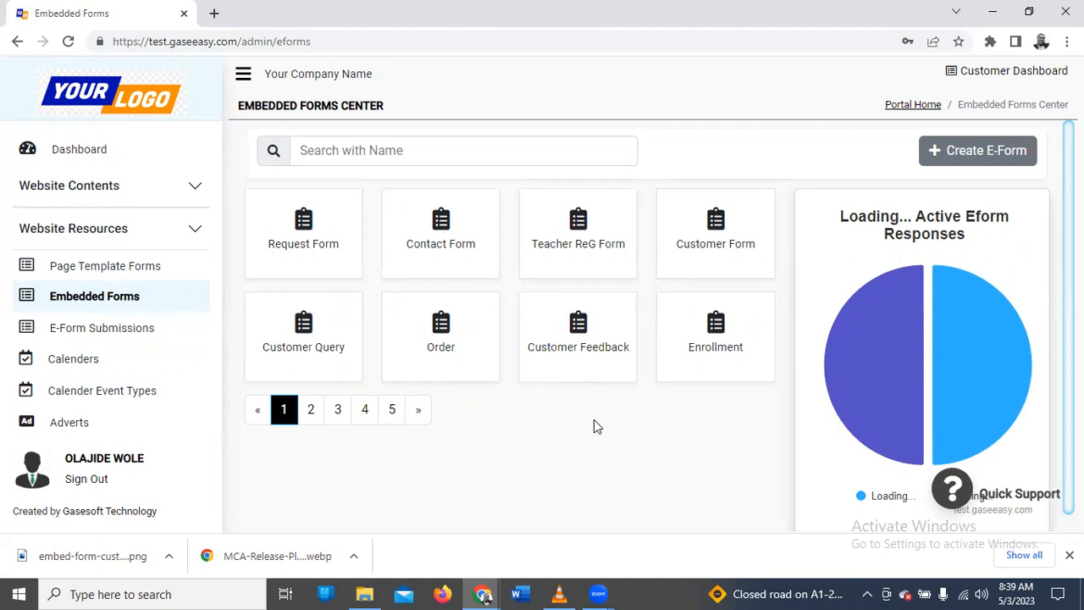
- Open the e-form submissions and view the answers of the first listed Contact Us Page response
click(137, 332)
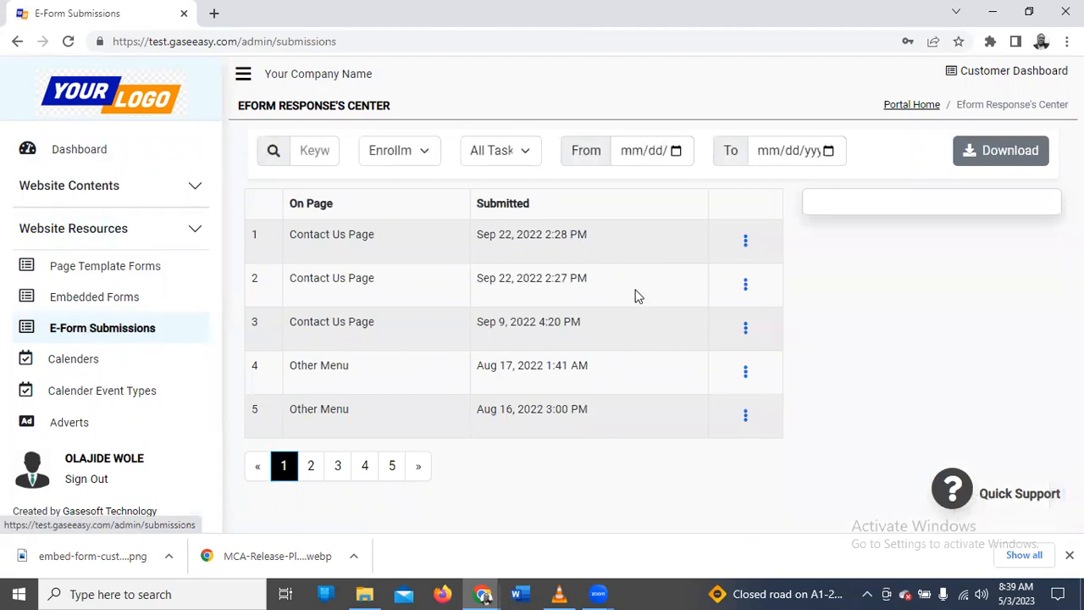
click(738, 244)
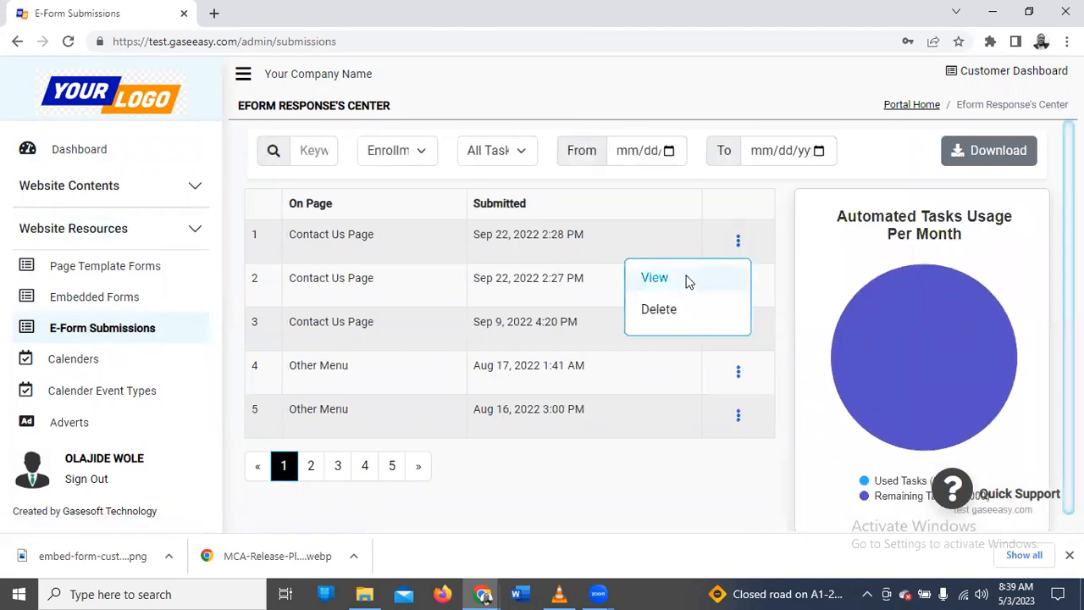
click(653, 277)
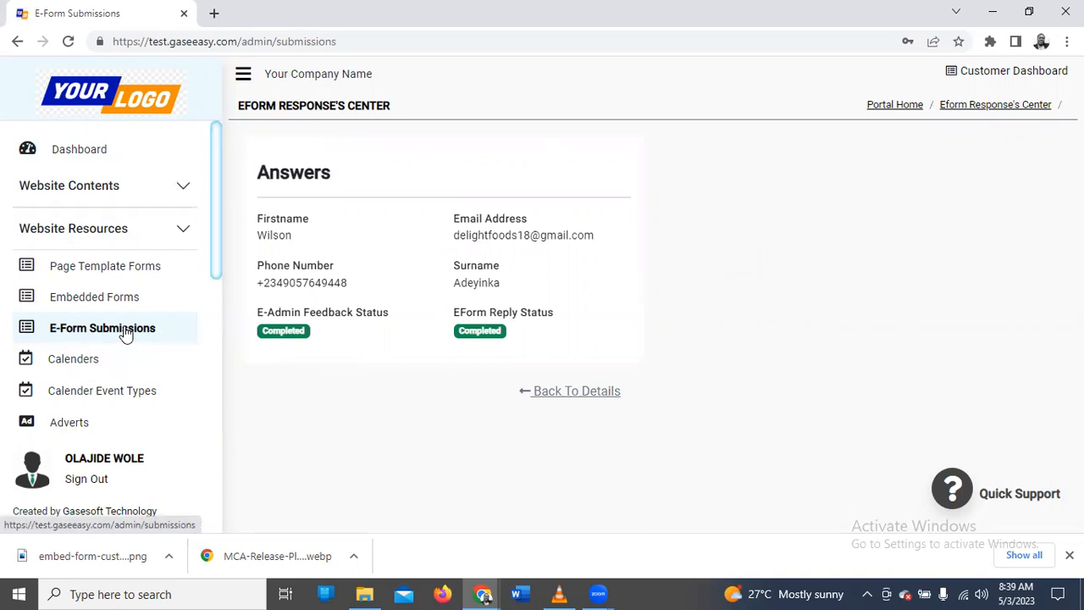
- Create a new embedded e-form and name it "Student Registration Form"
click(118, 301)
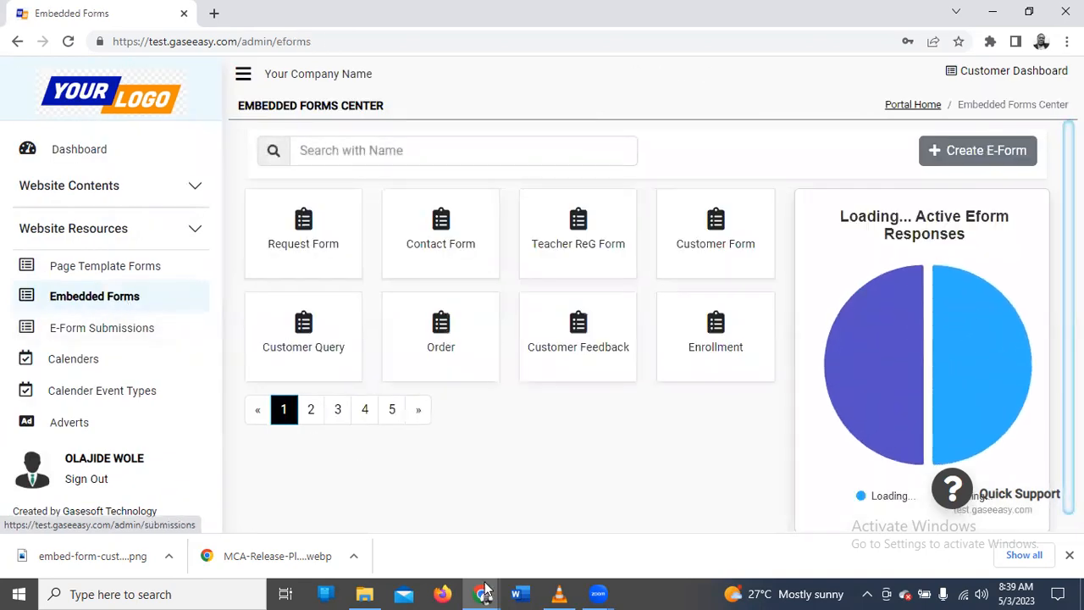
click(946, 158)
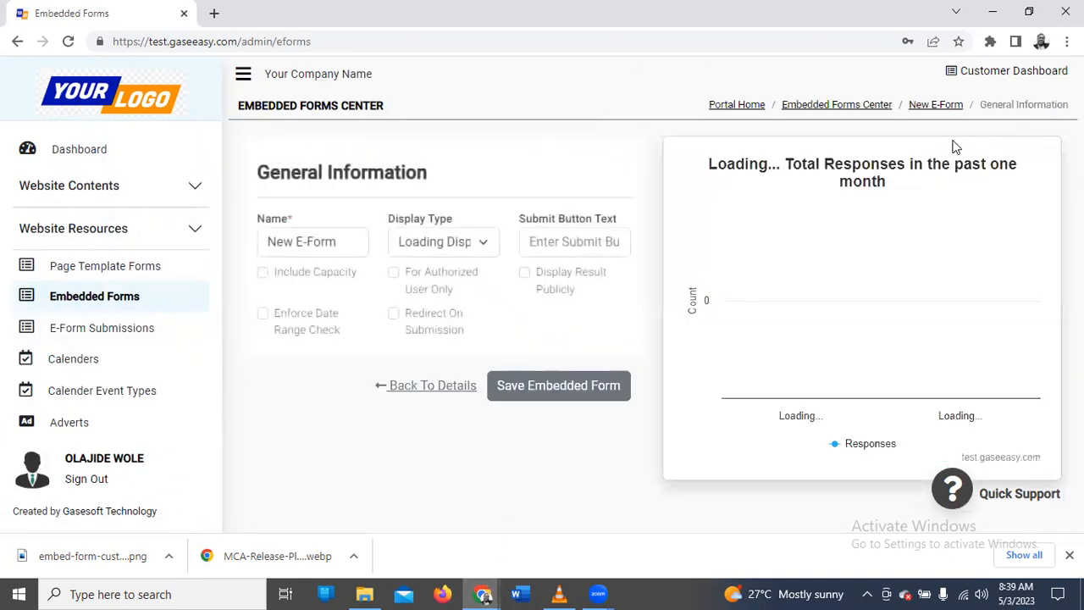
click(286, 242)
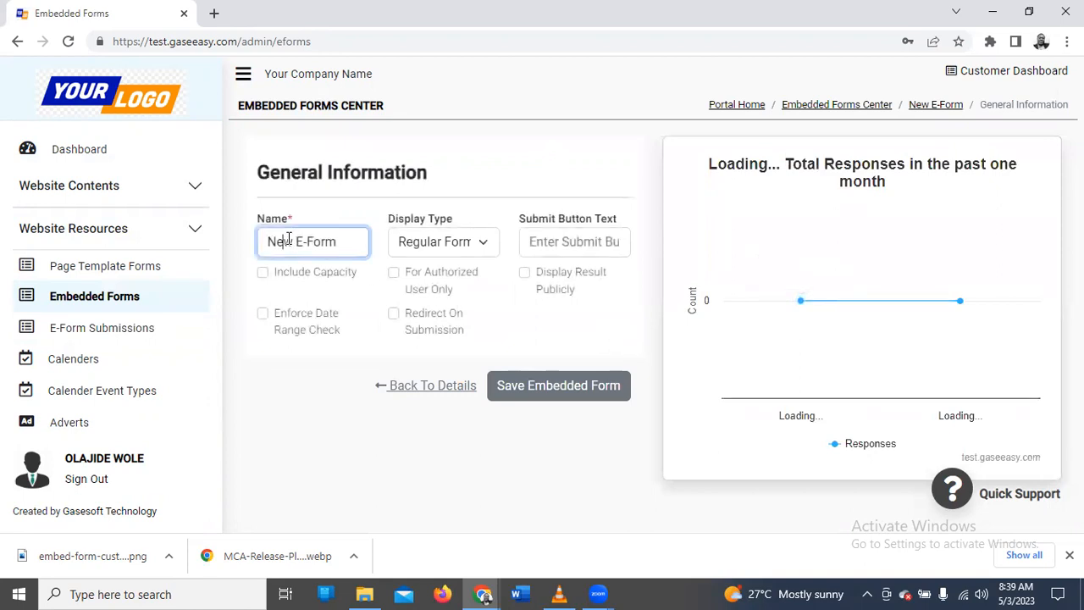
triple_click(346, 251)
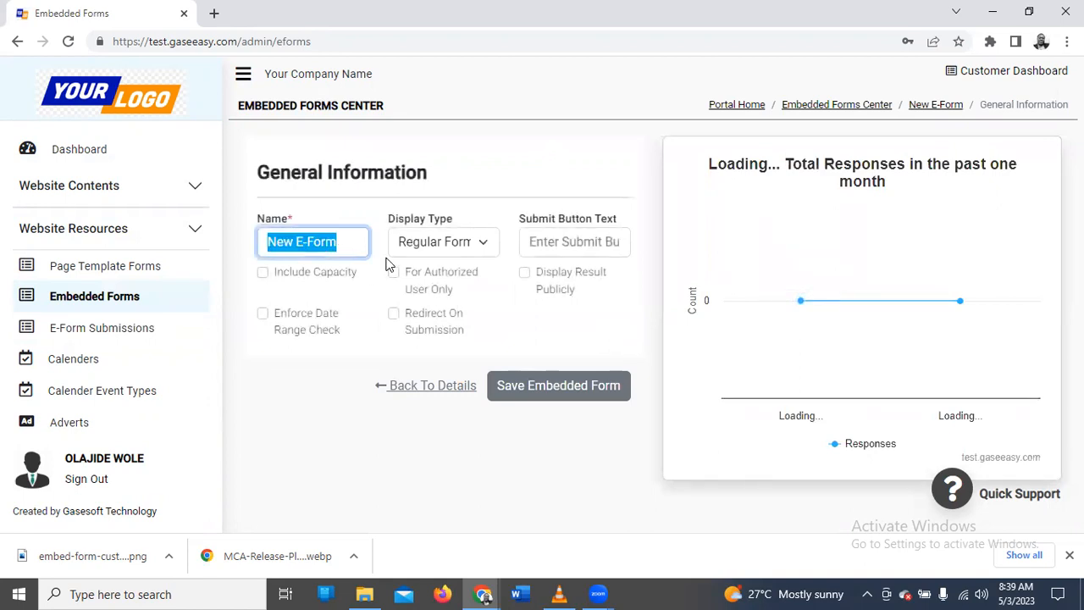
text(Stude)
text(nt Re)
text(gistration F)
text(orm)
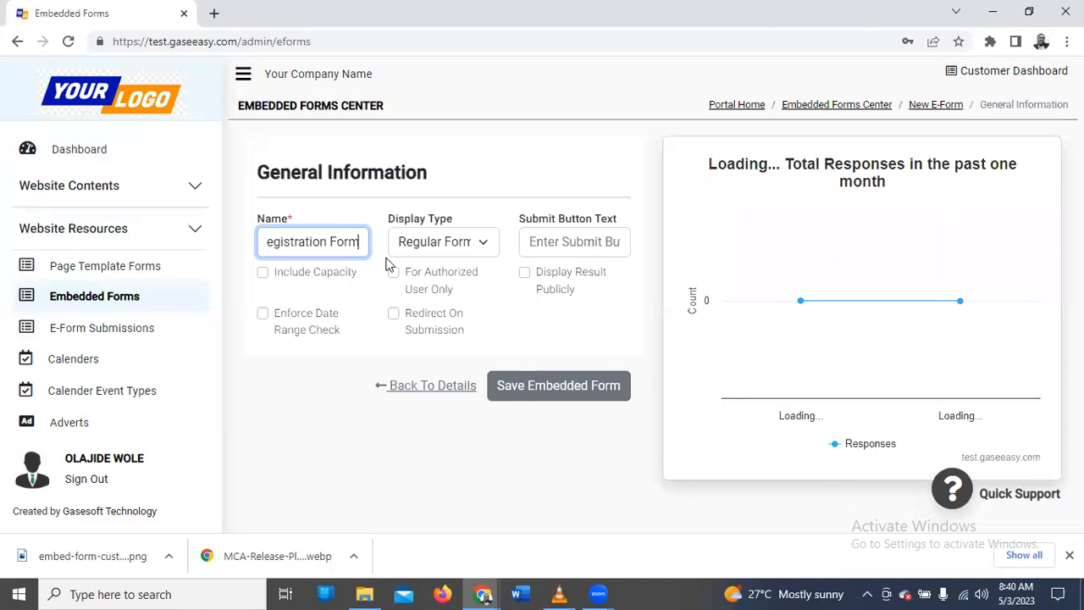
- Keep the regular form display type, set the submit button text to "Register", enable Display Result Publicly and save the form
click(463, 251)
click(464, 251)
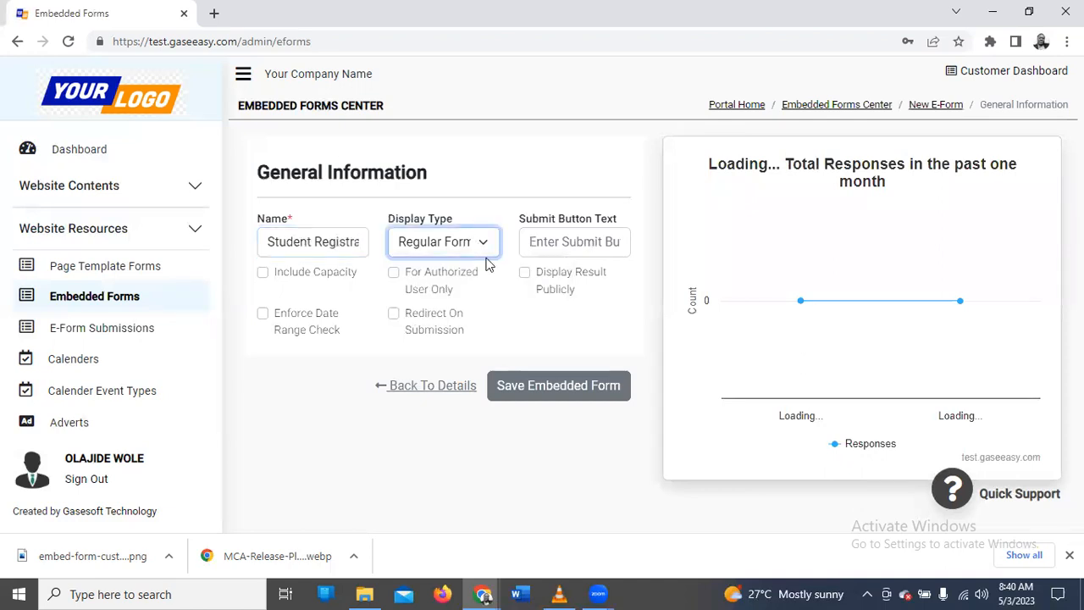
click(550, 242)
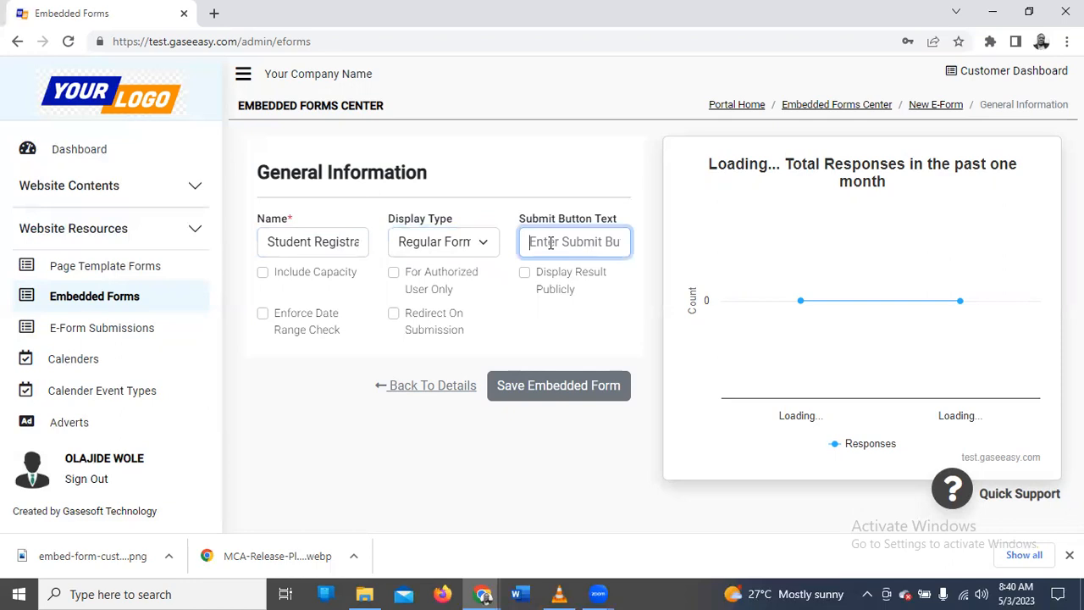
text(Register)
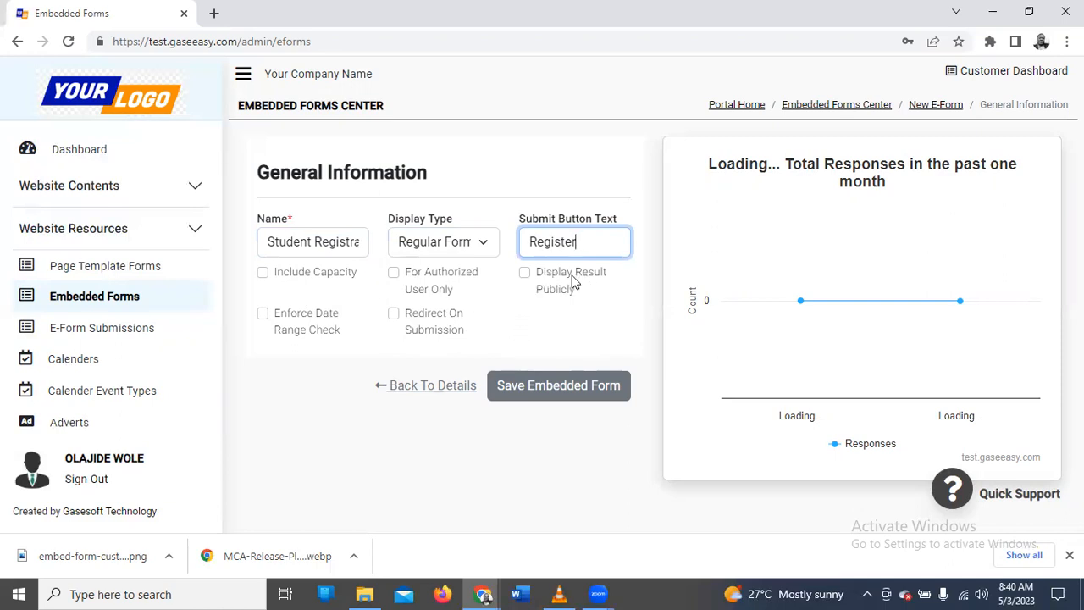
click(523, 274)
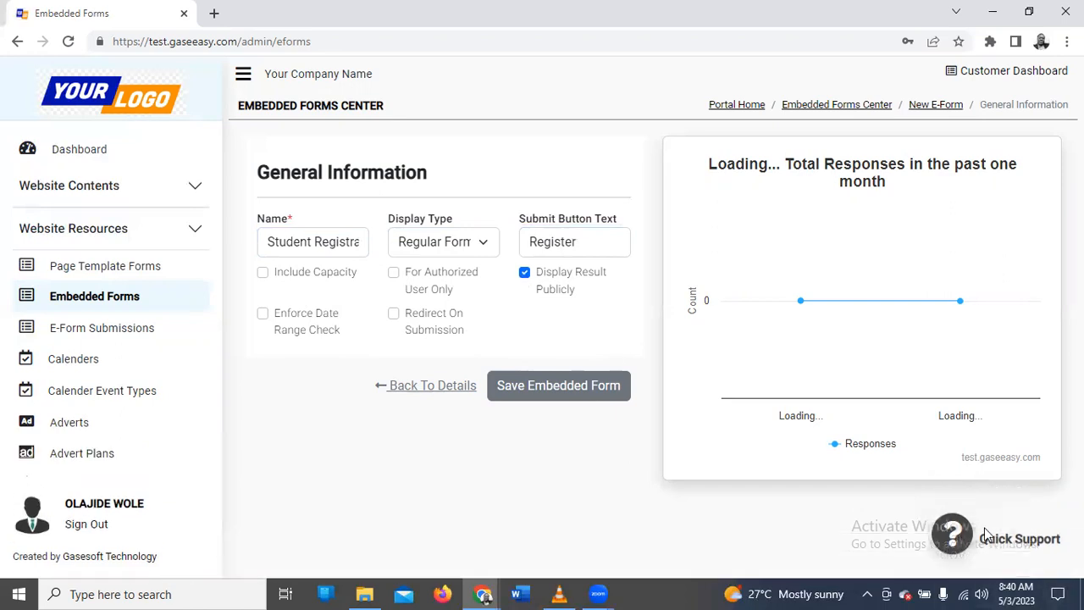
click(548, 387)
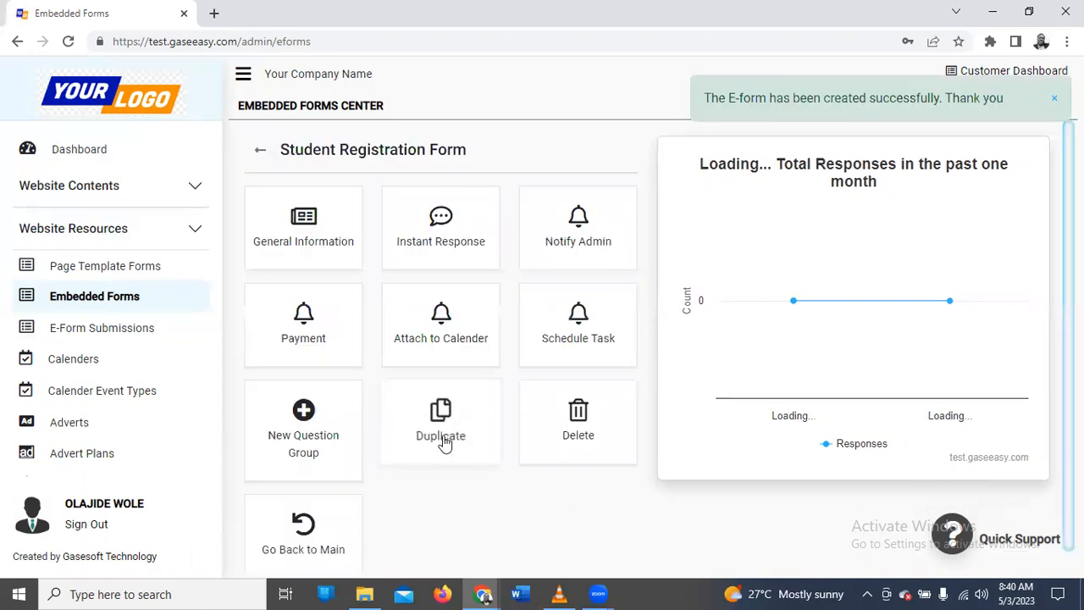
- Add a question group to the form and rename it "Student Registration Form"
click(310, 436)
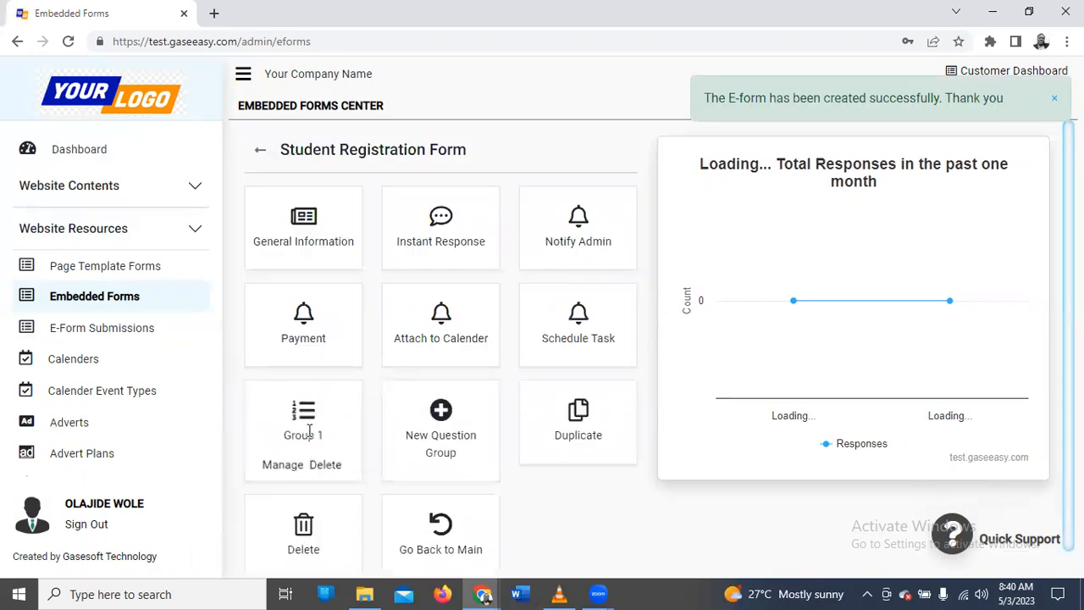
click(285, 468)
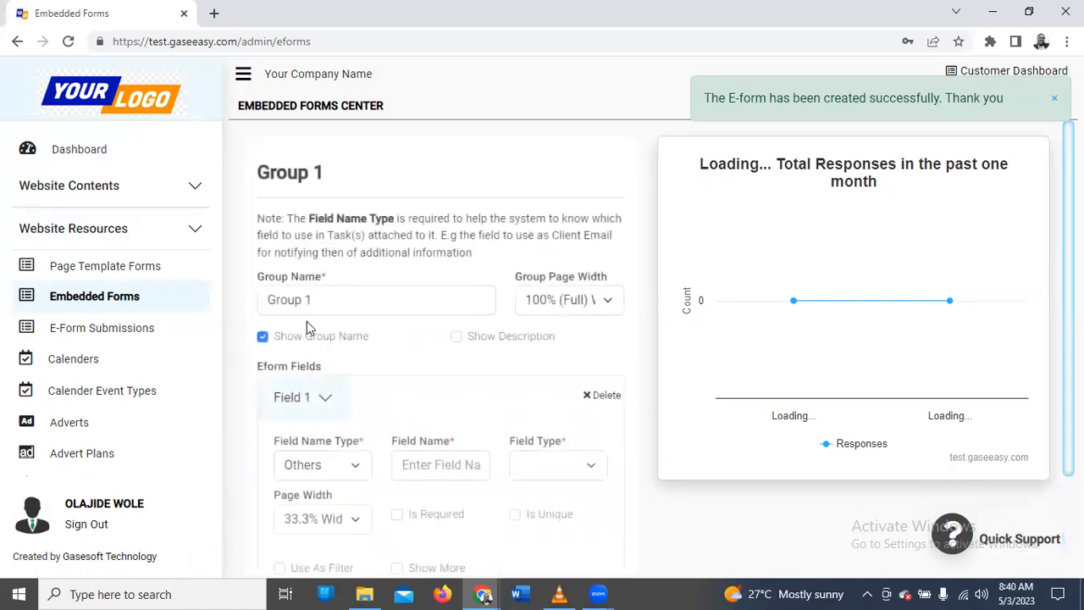
drag(311, 300, 225, 291)
text(S)
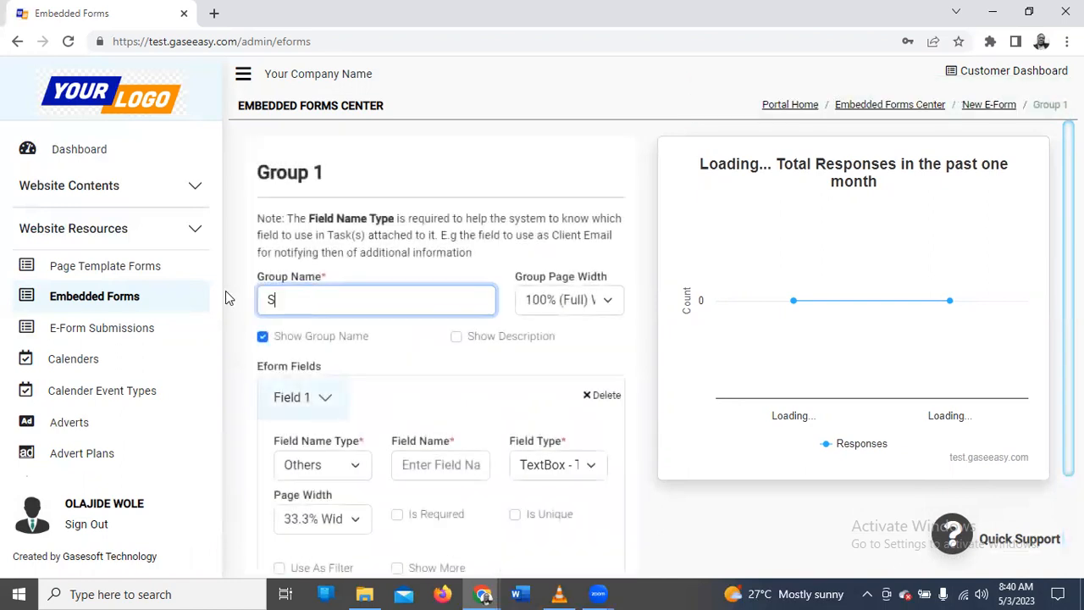
text(tudent Re)
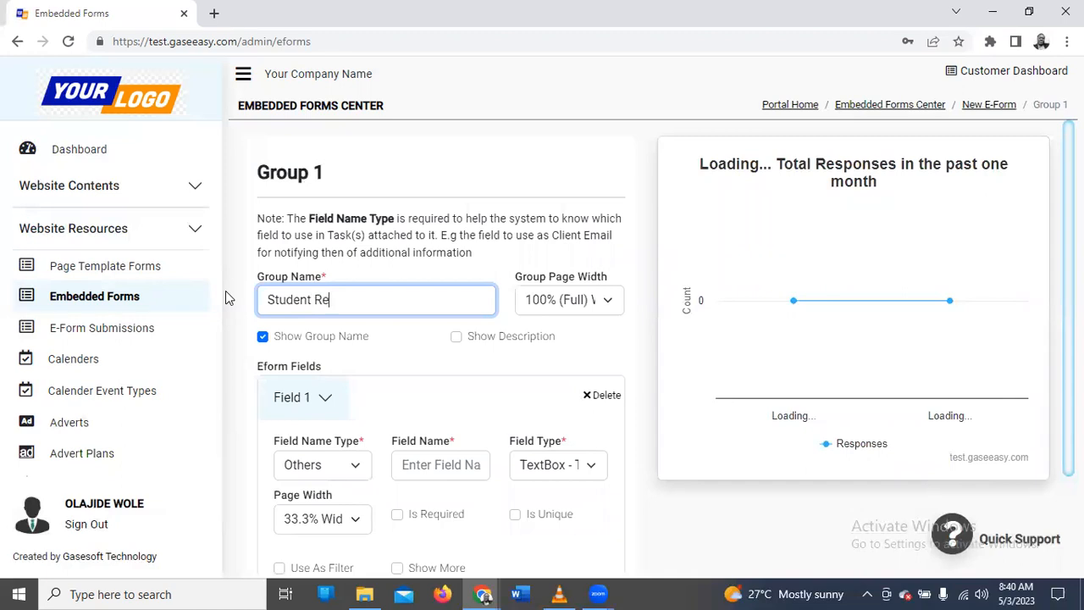
text(gist)
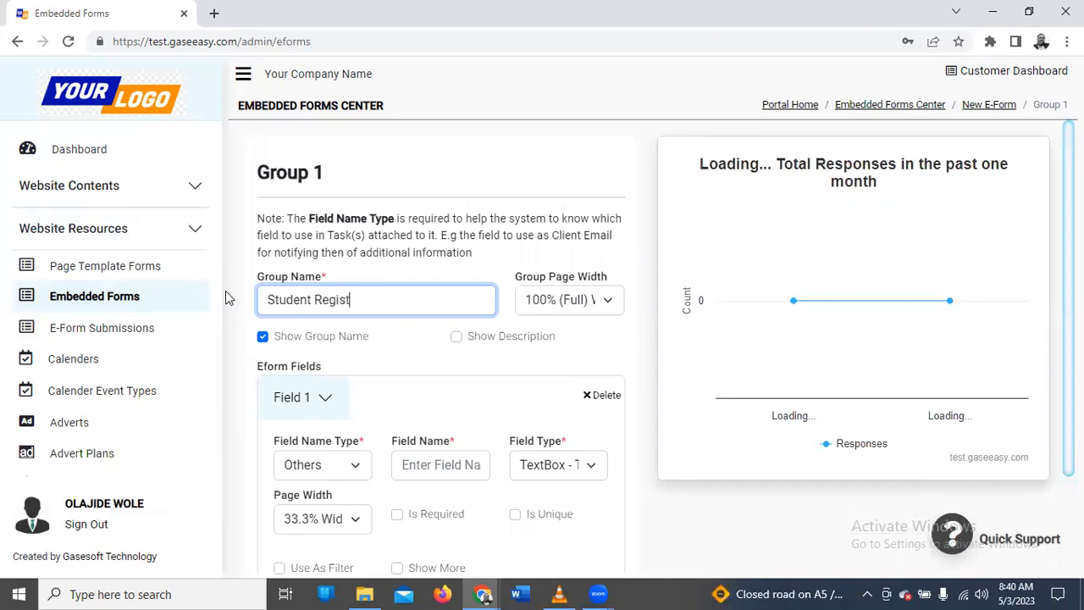
text(ration Form)
- Set the first field's name type to Surname and make the field required
scroll(404, 310, down, 2)
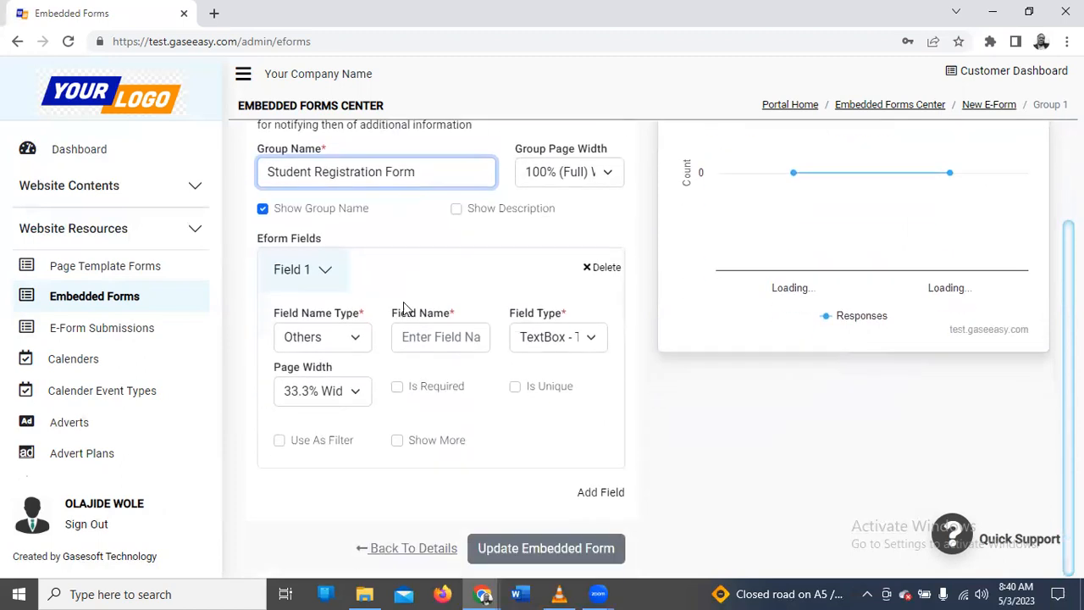
click(356, 340)
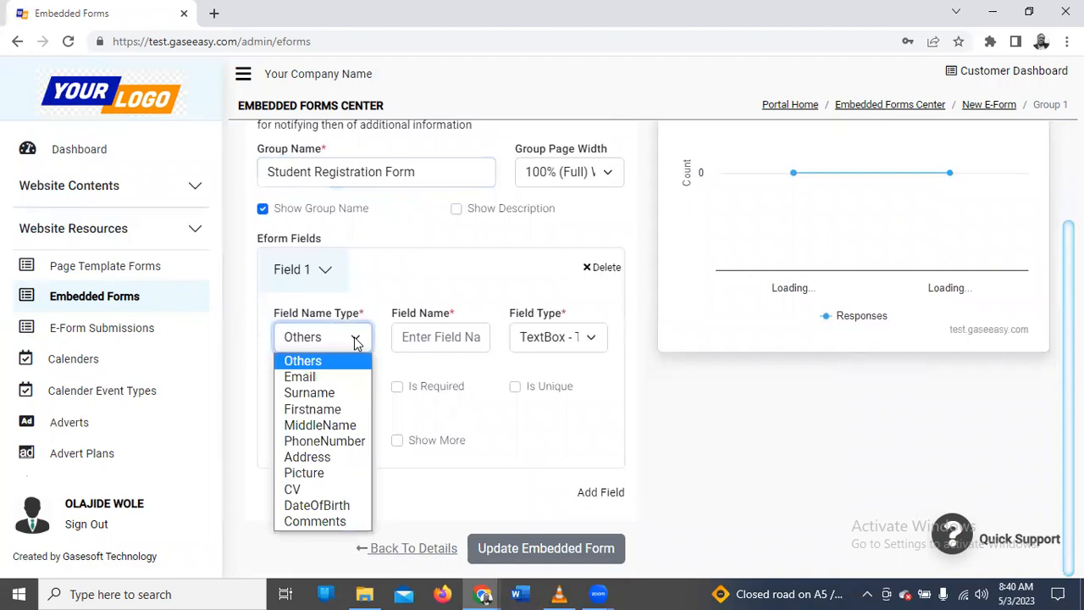
click(344, 390)
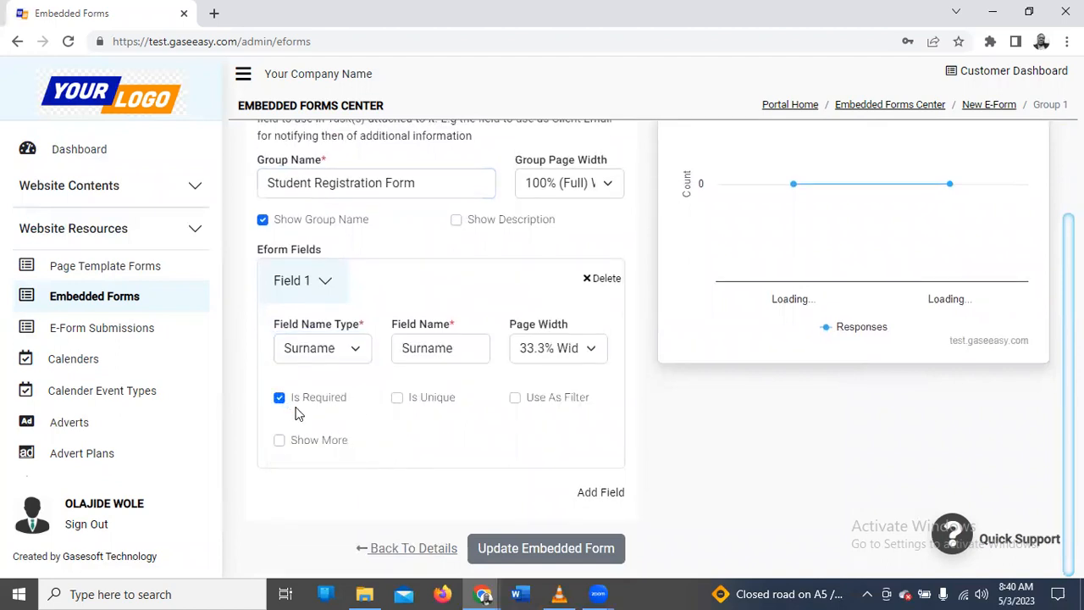
click(281, 441)
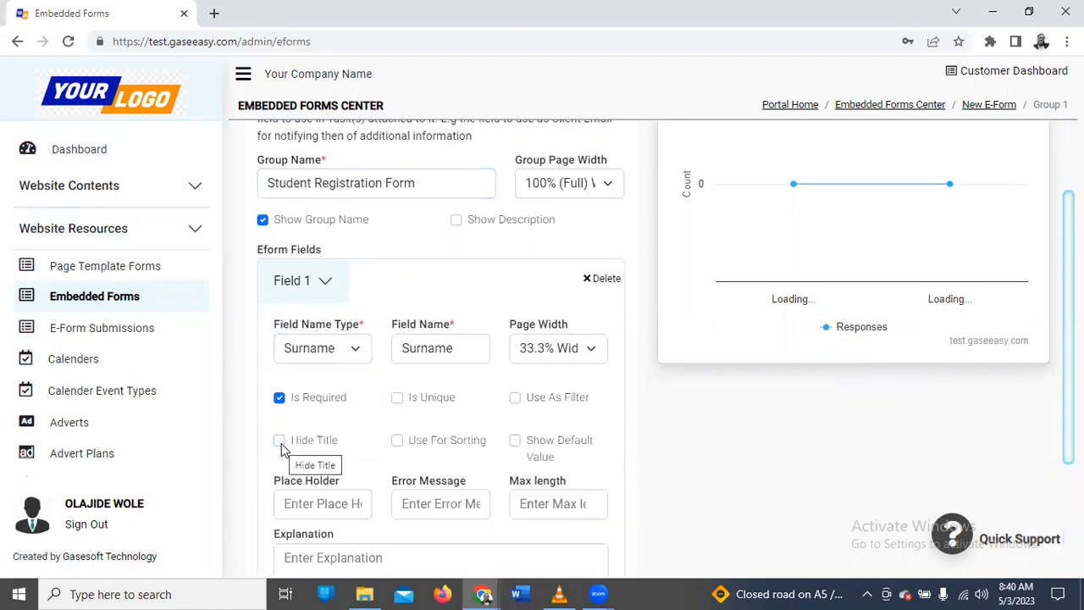
click(280, 442)
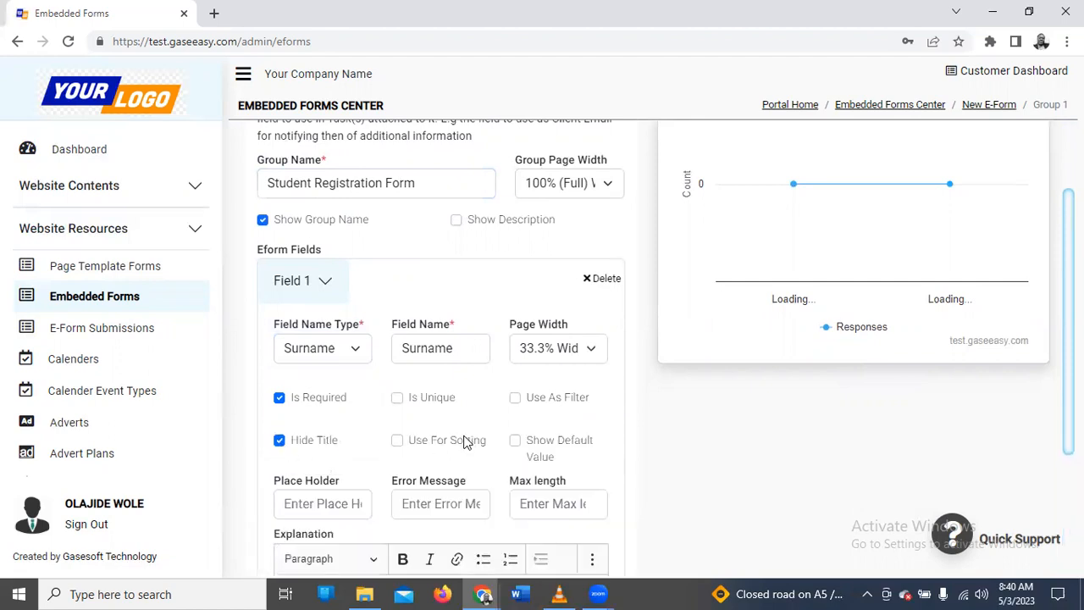
click(281, 441)
scroll(312, 512, down, 2)
click(279, 488)
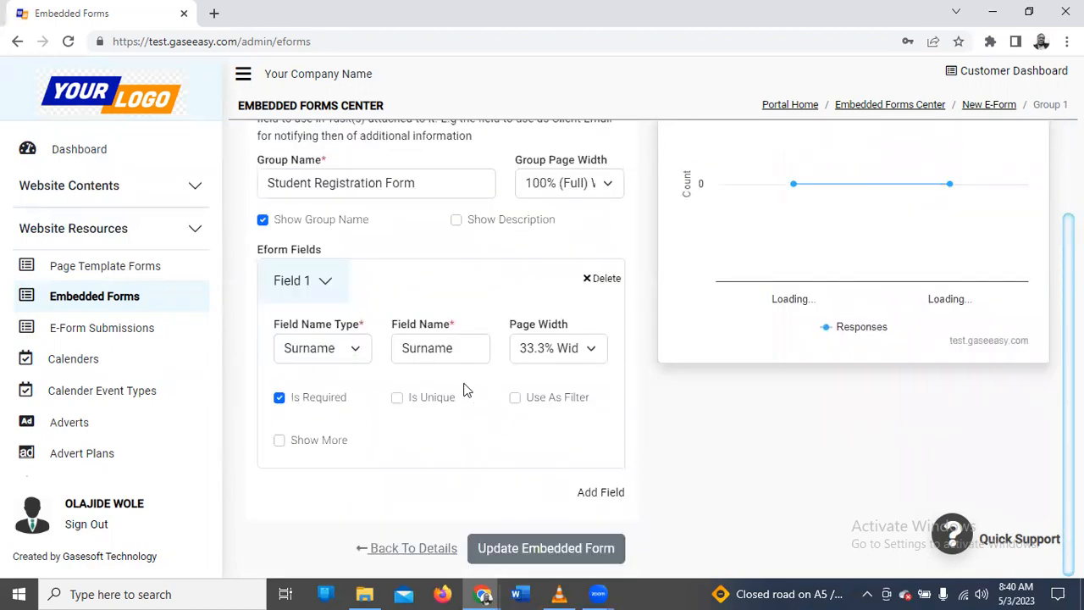
- Add a second field with the name type Firstname and make it required
click(593, 501)
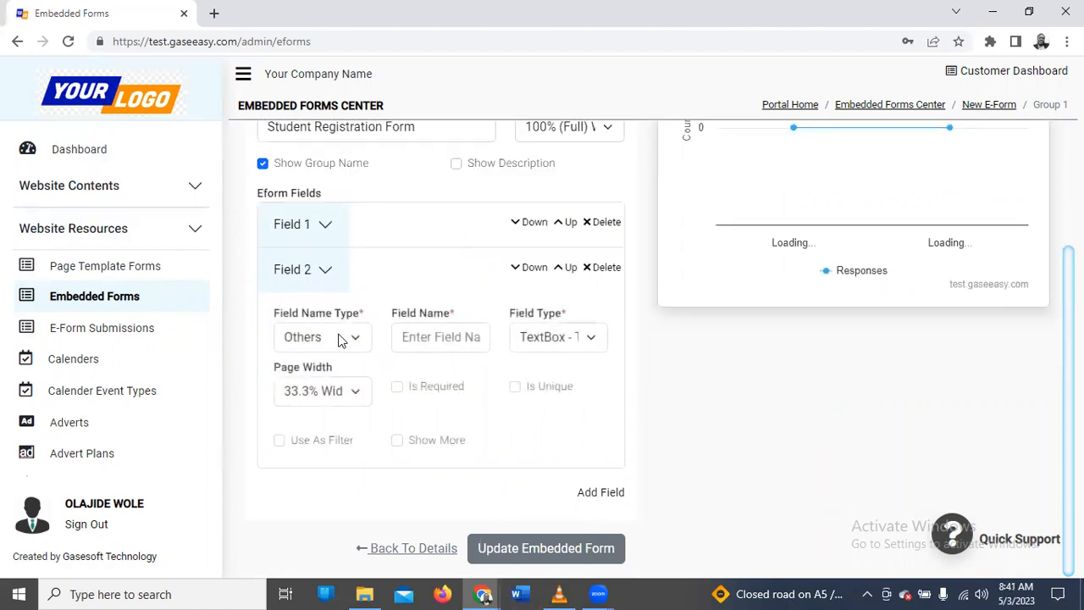
click(341, 338)
click(354, 410)
click(281, 399)
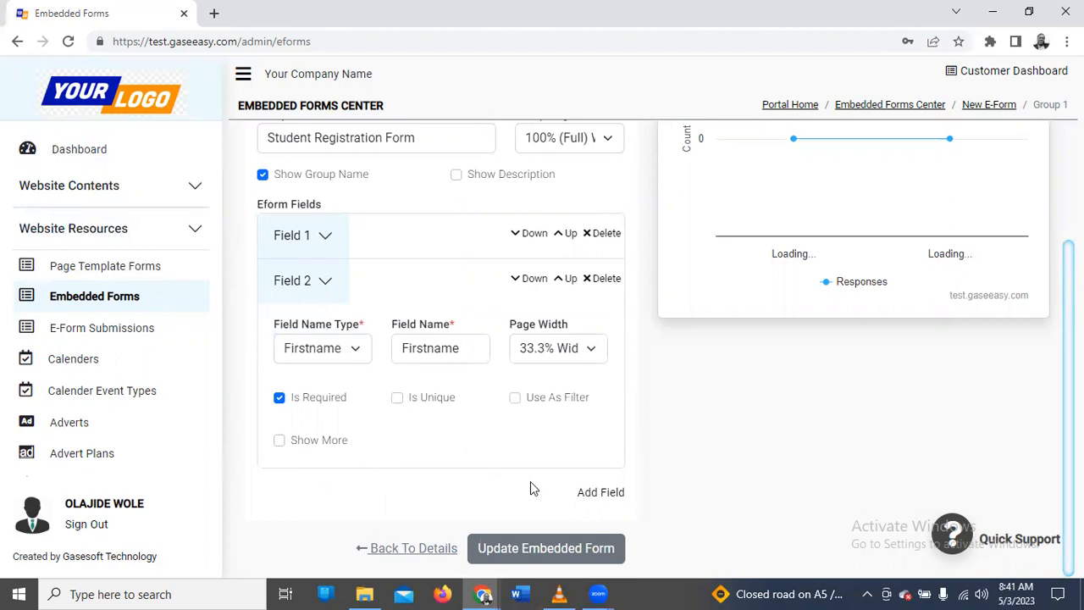
- Add a third field named "Gender" with the name type Others and the field type Check Box
click(598, 492)
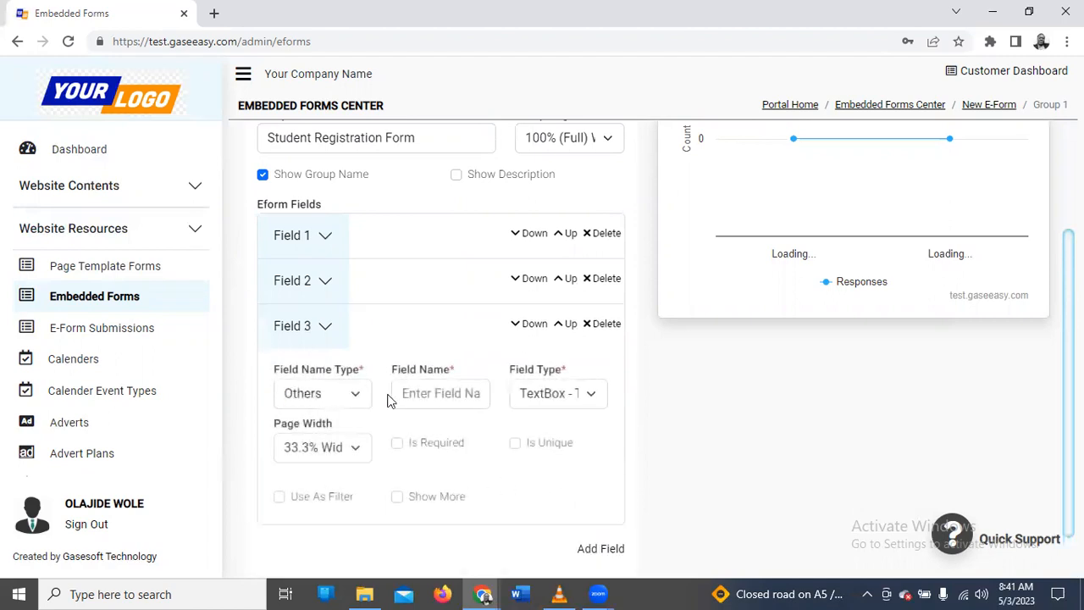
click(431, 393)
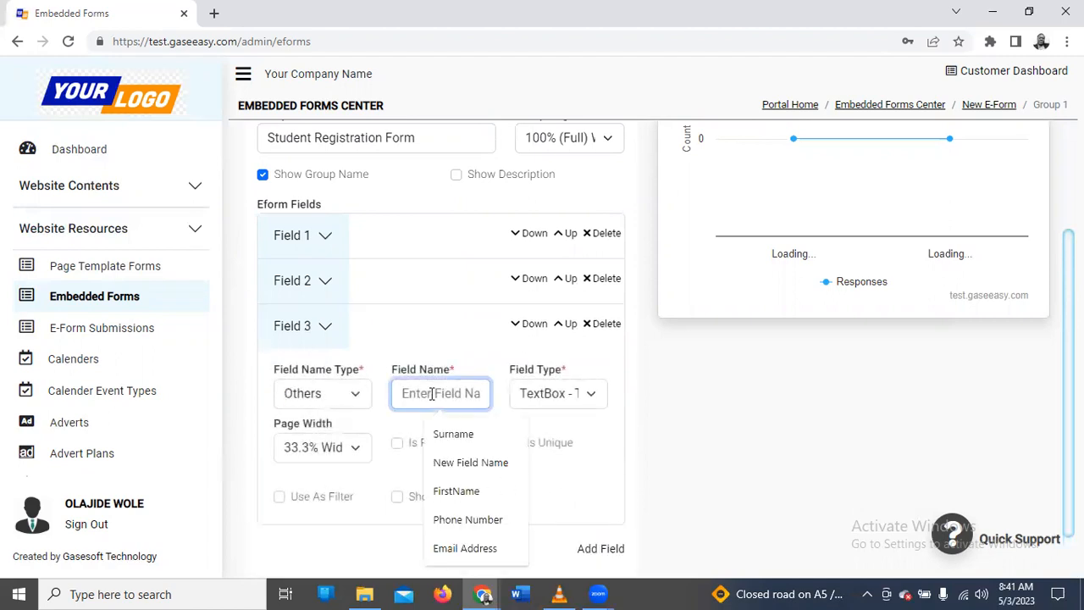
text(Gender)
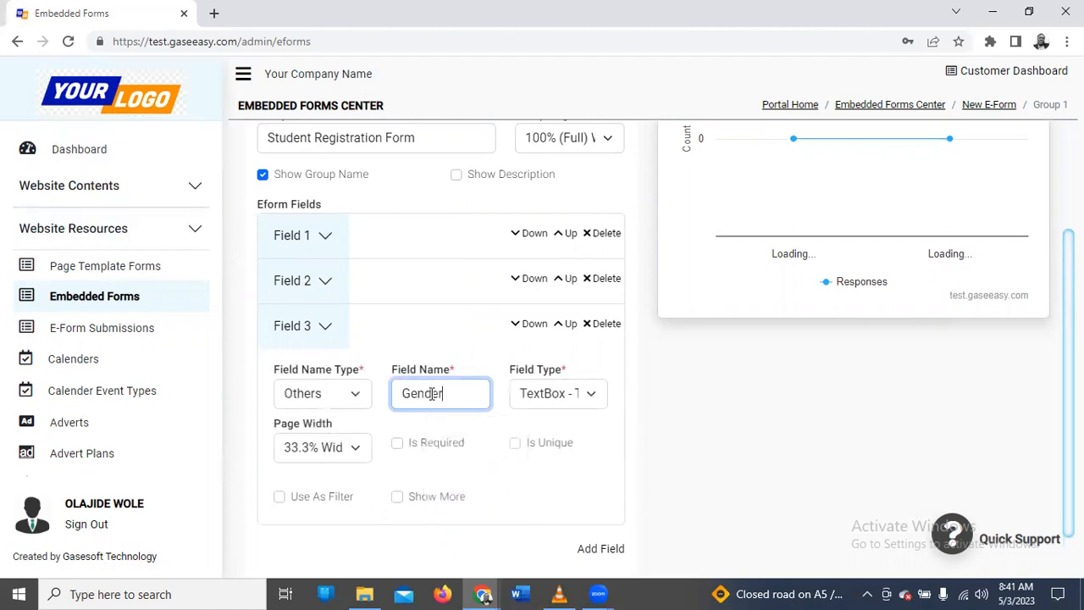
click(595, 396)
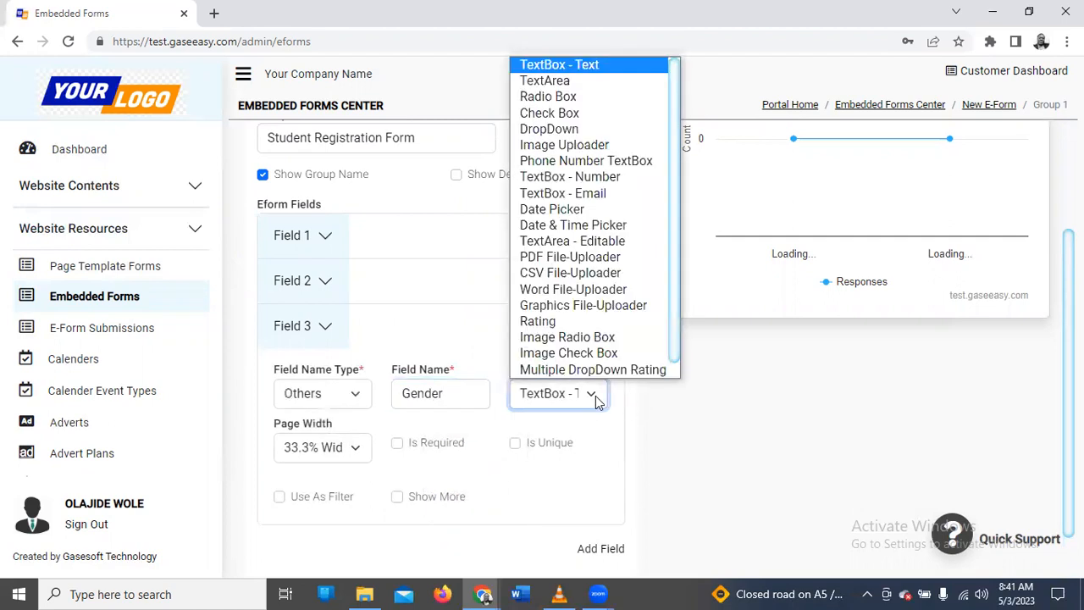
click(551, 97)
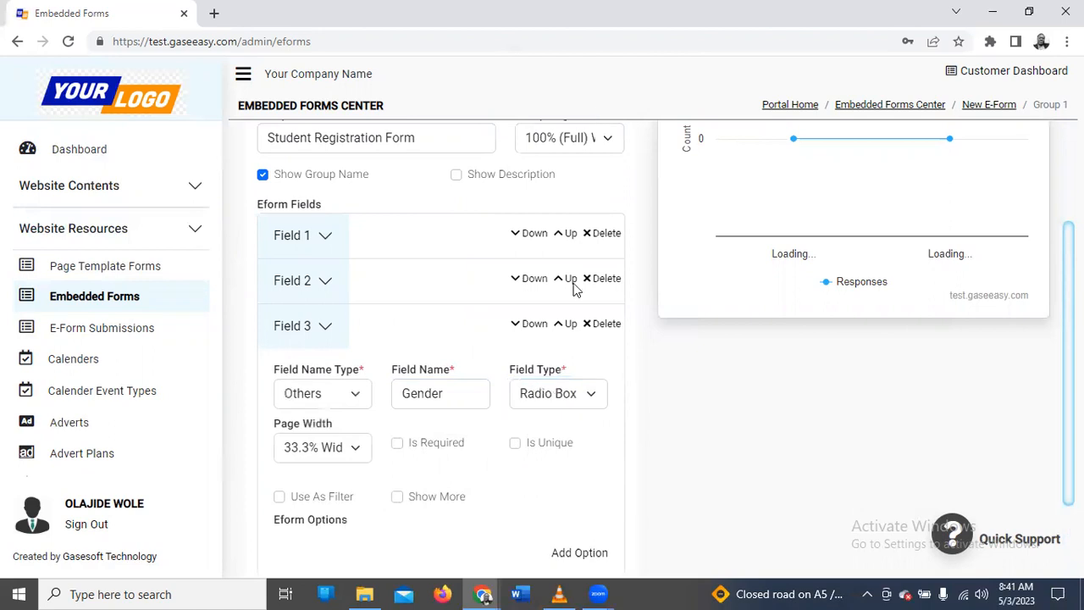
click(581, 398)
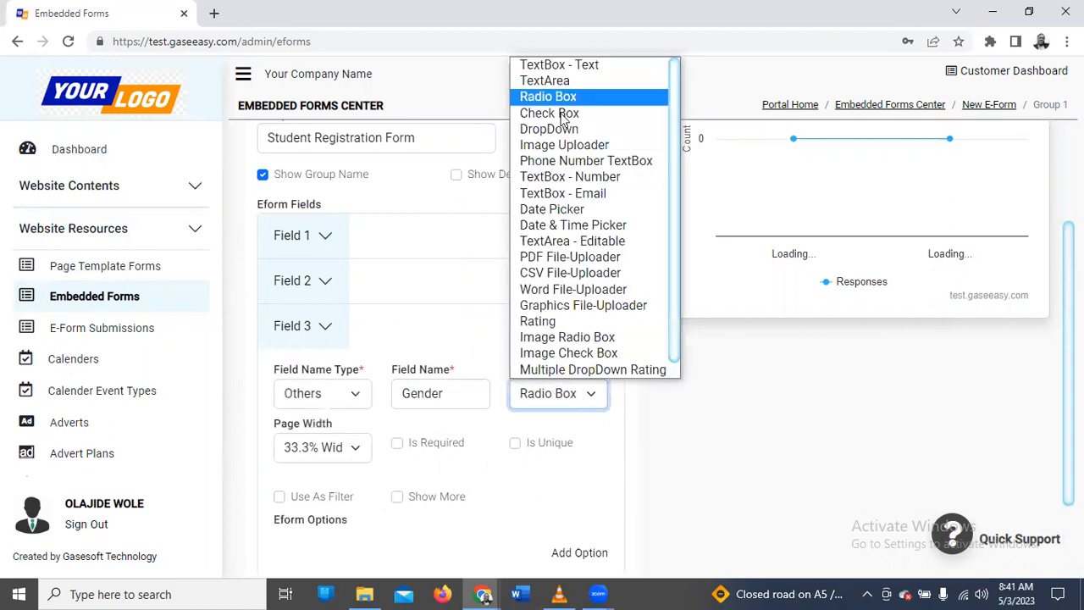
click(559, 114)
- Add a first option to the Gender field and name it "Male"
scroll(320, 484, down, 2)
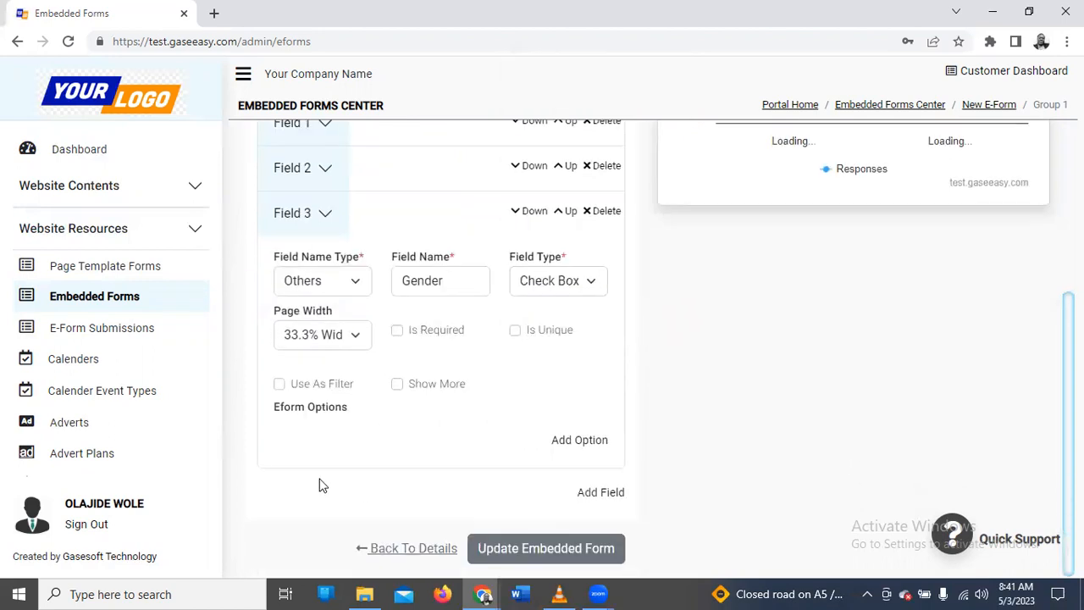
click(576, 442)
scroll(303, 466, down, 2)
click(322, 379)
drag(298, 379, 390, 376)
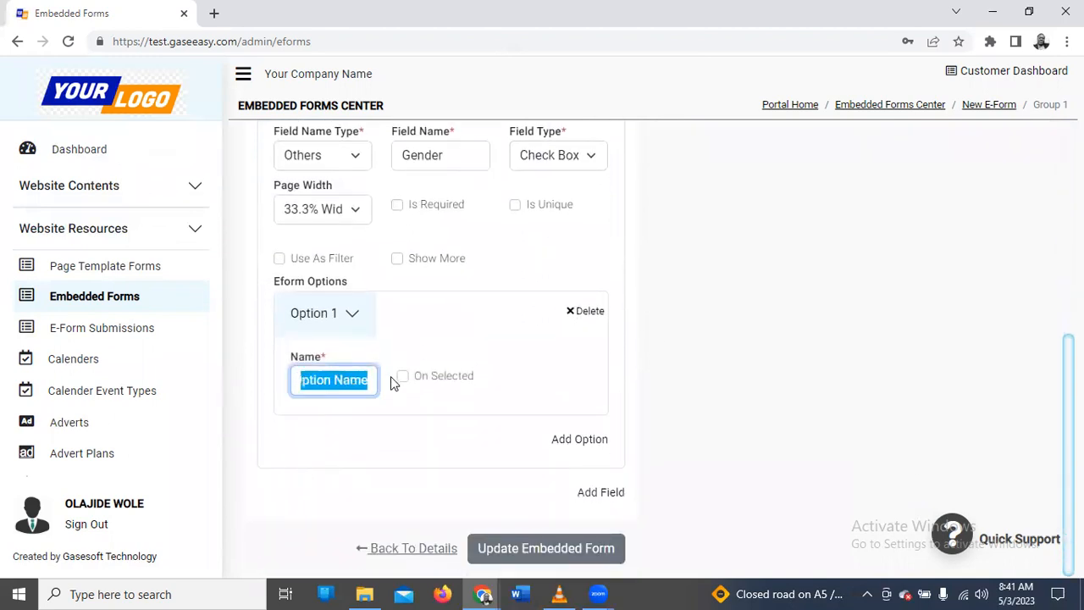
text(Male)
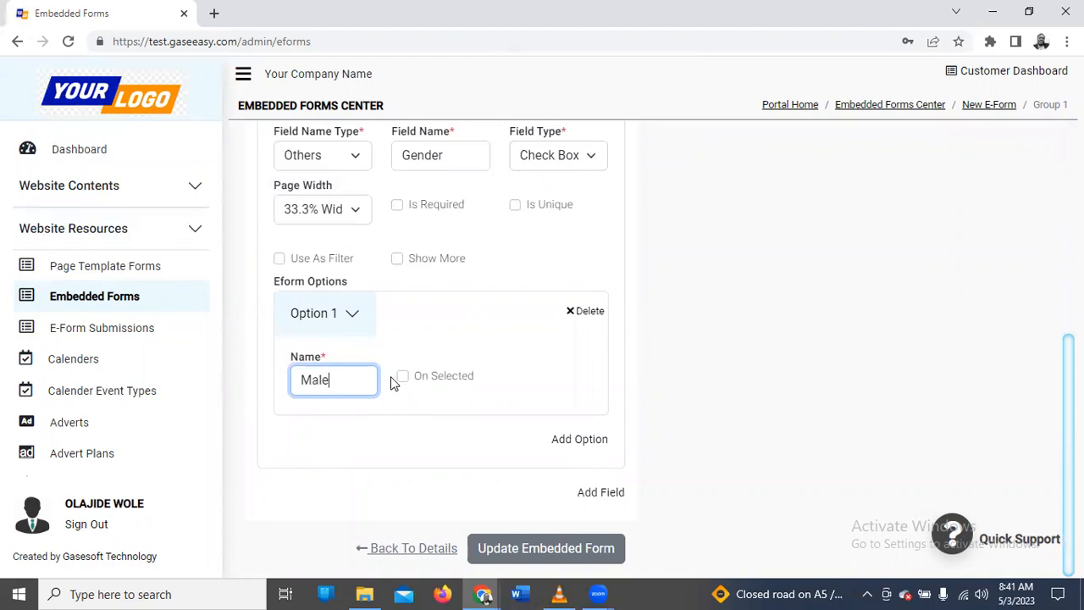
- Add a second option to the Gender field and name it "Female"
click(581, 440)
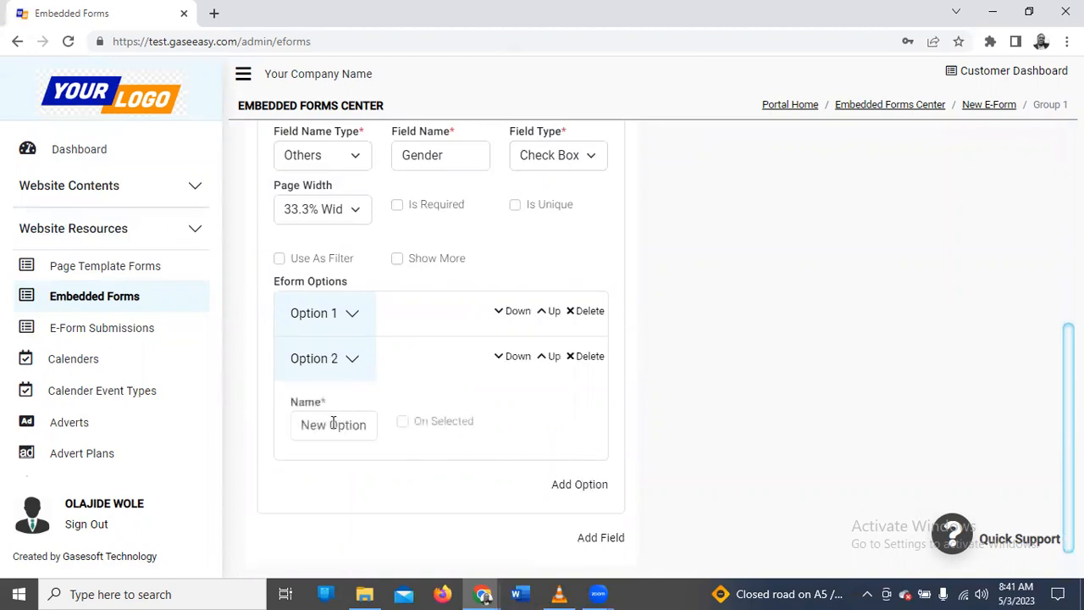
drag(303, 421, 373, 426)
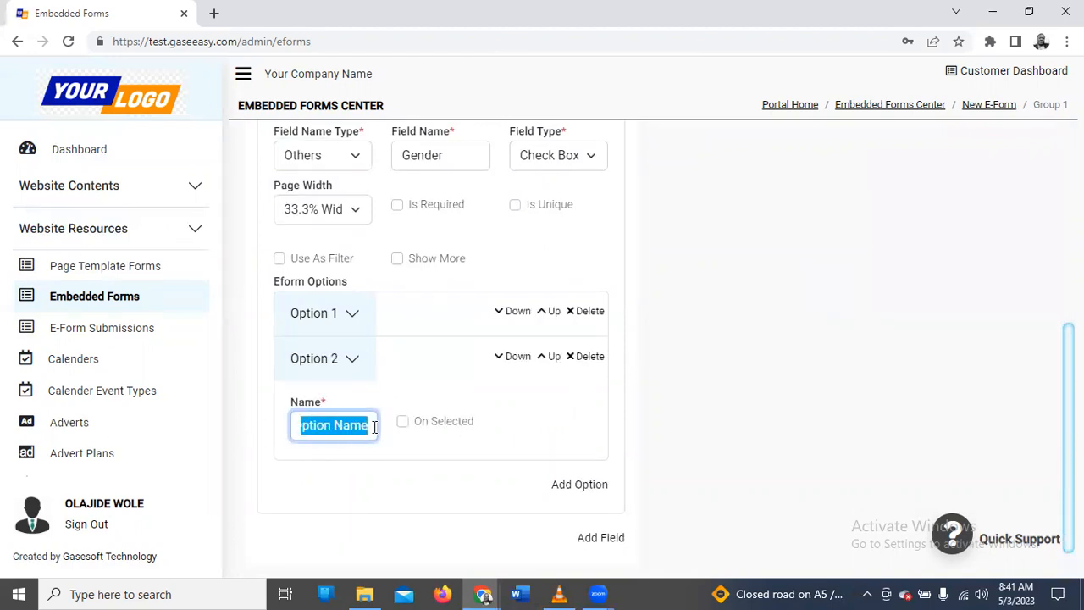
text(Fem)
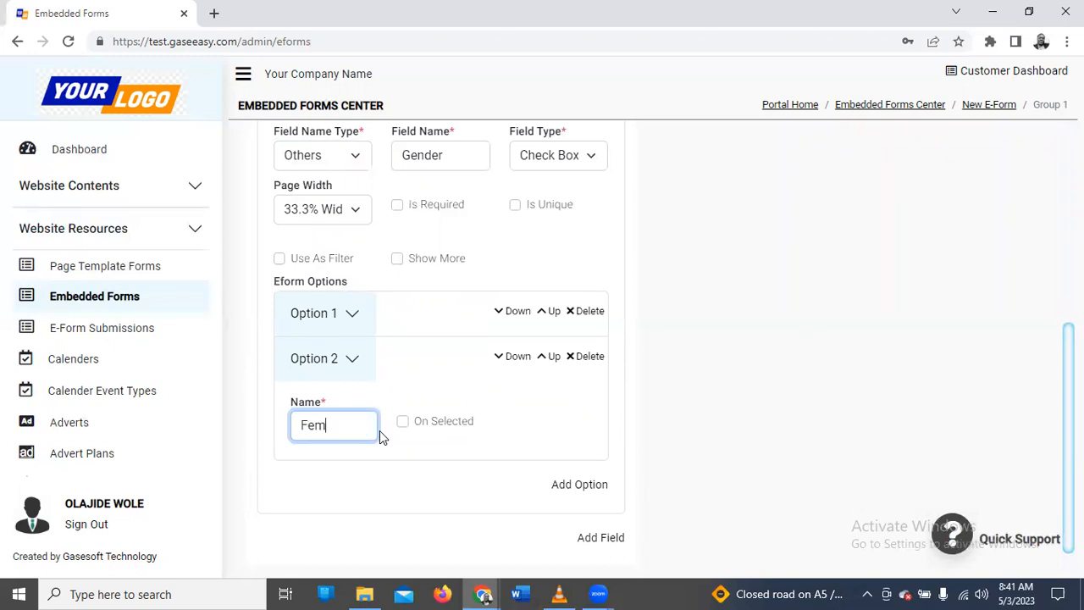
text(ale)
click(536, 439)
scroll(570, 441, down, 1)
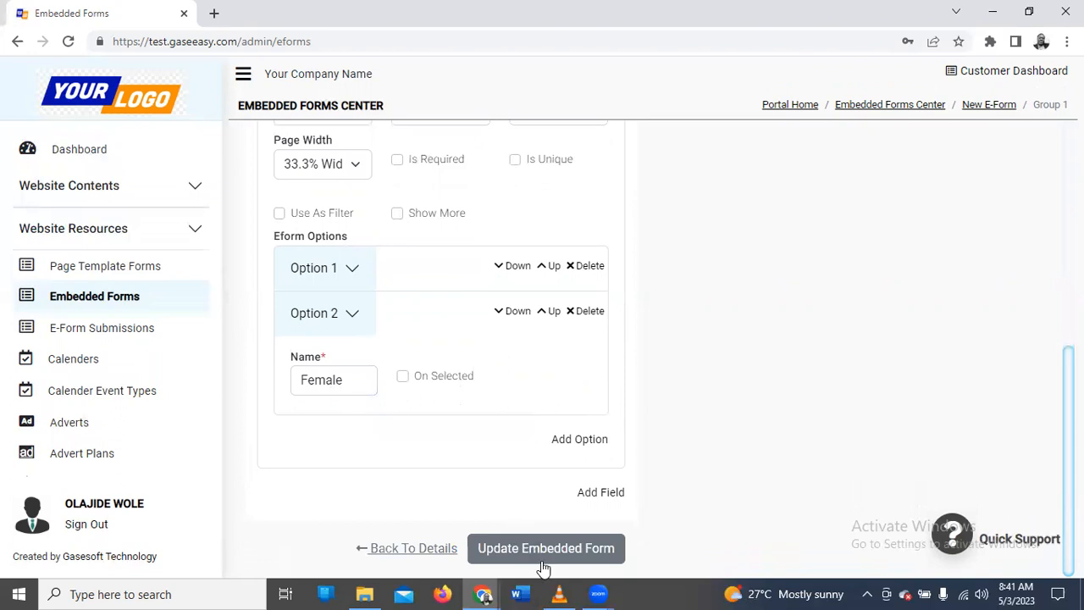
- Add a fourth field with the name type DateOfBirth and make it required
click(598, 494)
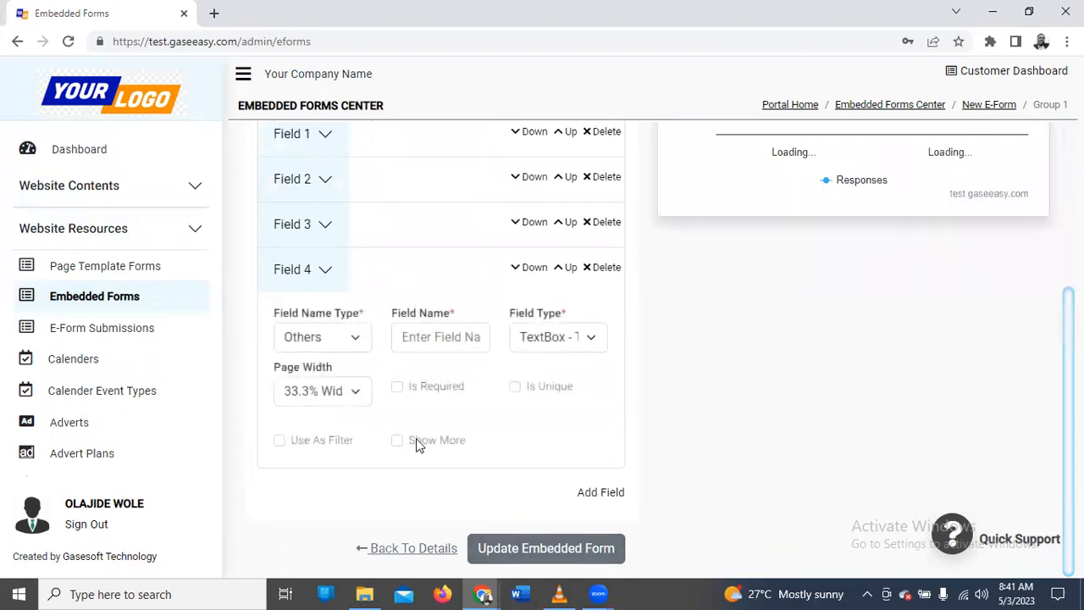
click(339, 340)
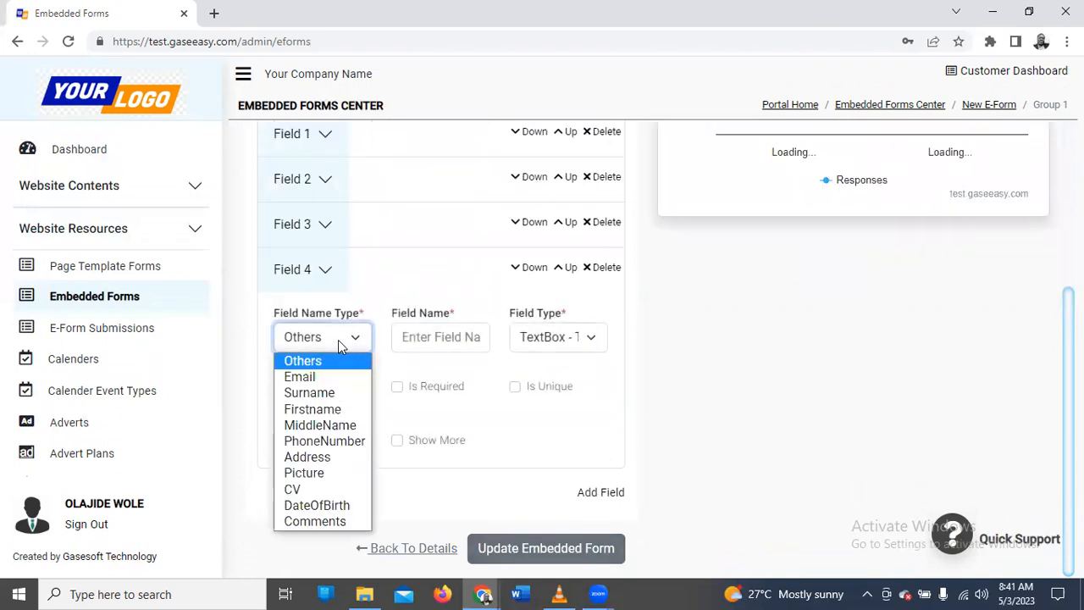
click(332, 503)
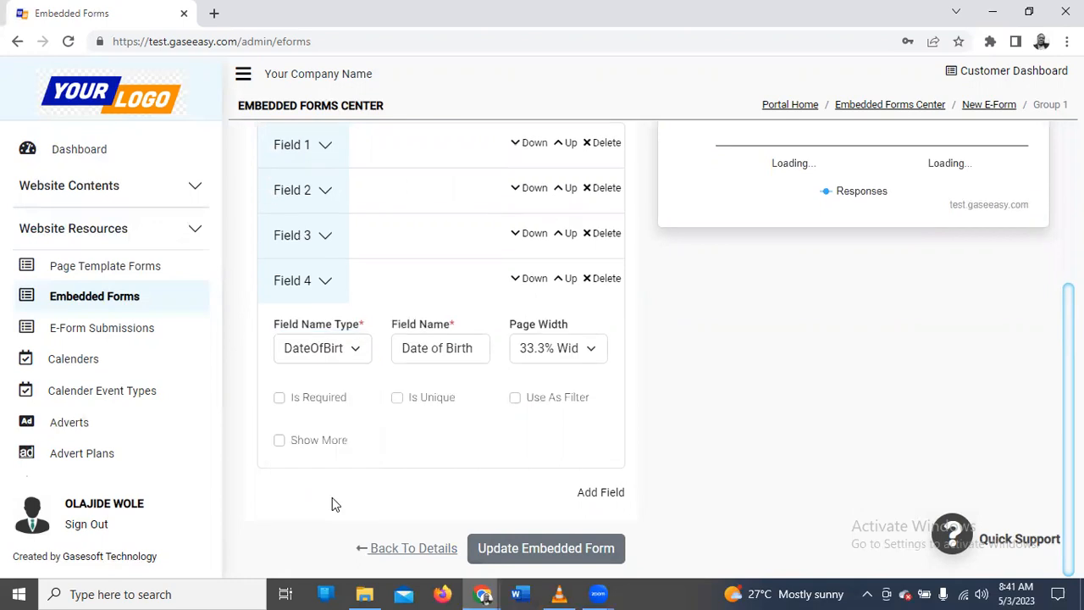
click(279, 397)
- Reopen the Gender field's settings and make the field required
click(326, 240)
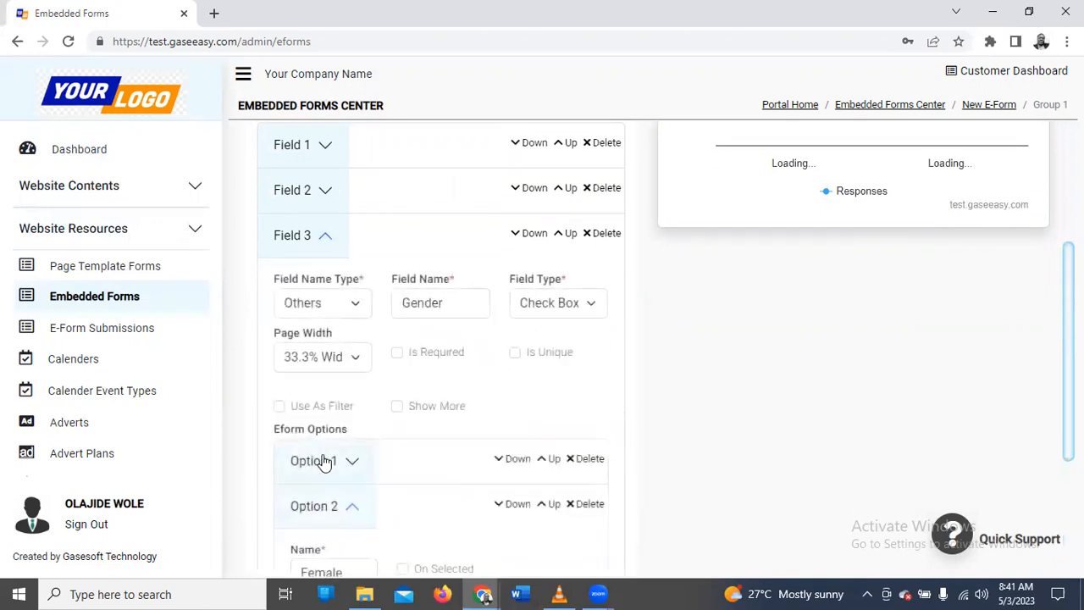
click(398, 351)
scroll(363, 414, down, 3)
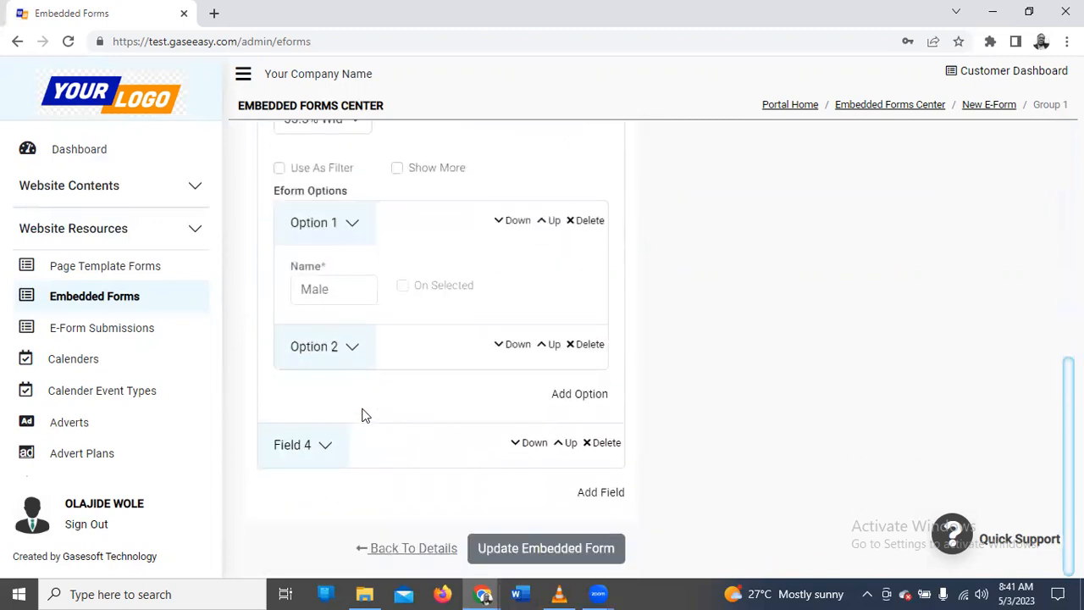
- Add a fifth field with the name type PhoneNumber and make it required
click(601, 493)
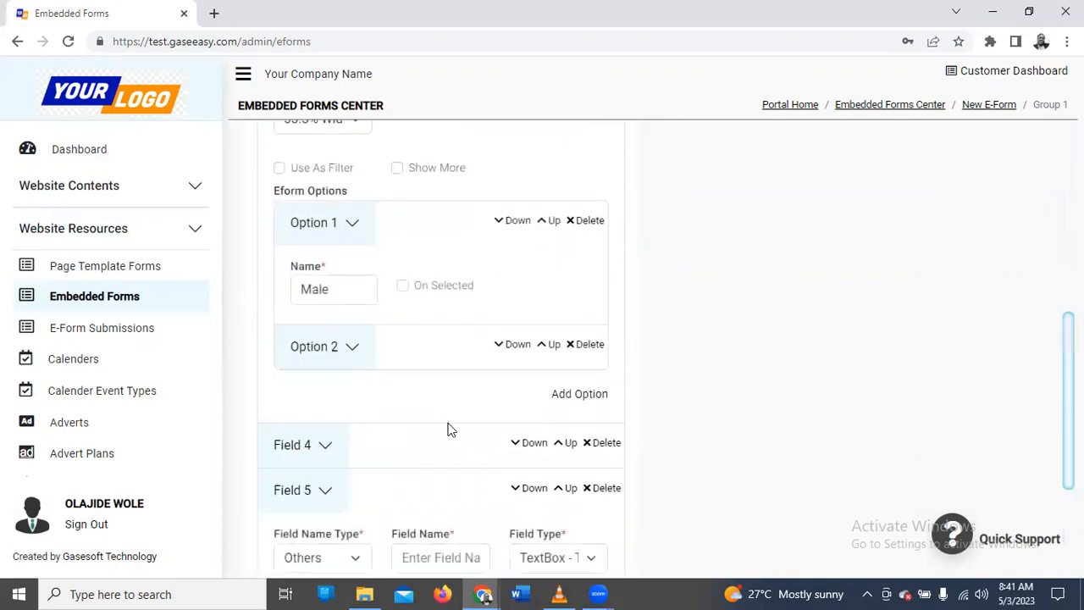
scroll(380, 544, down, 3)
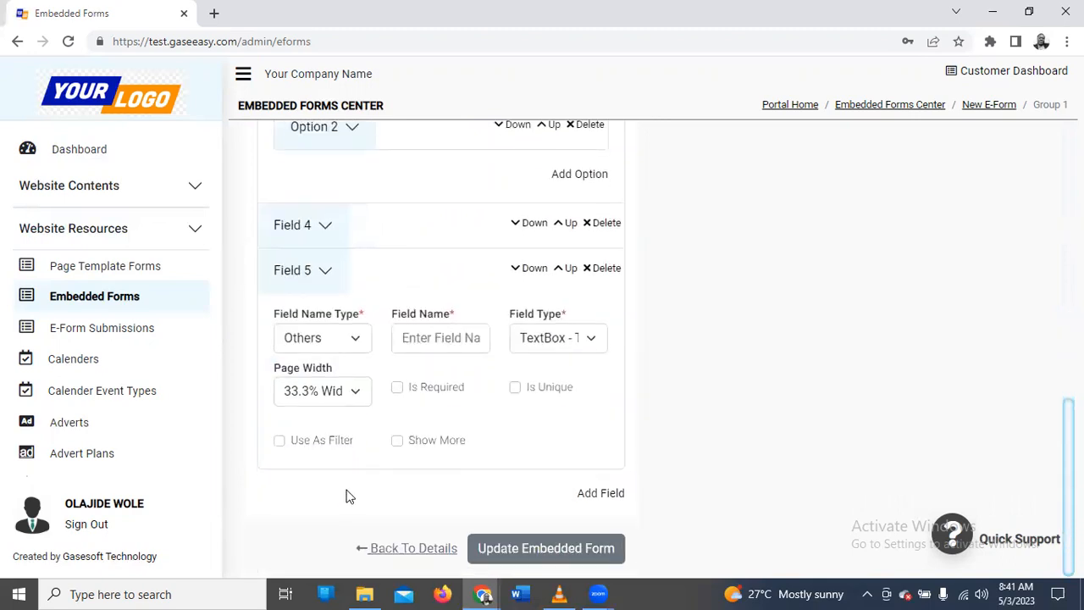
click(359, 340)
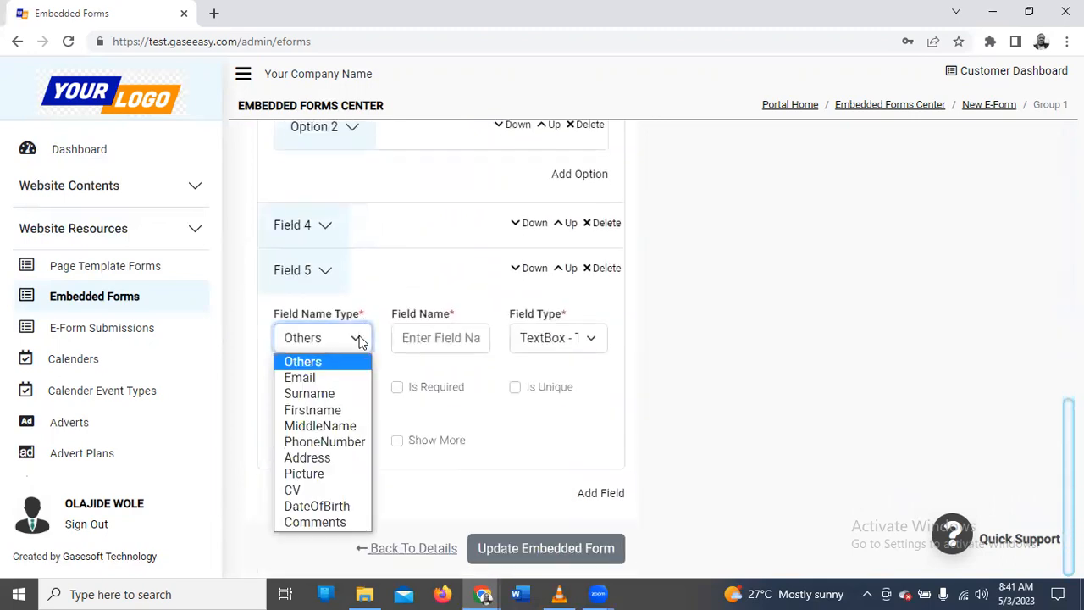
click(352, 440)
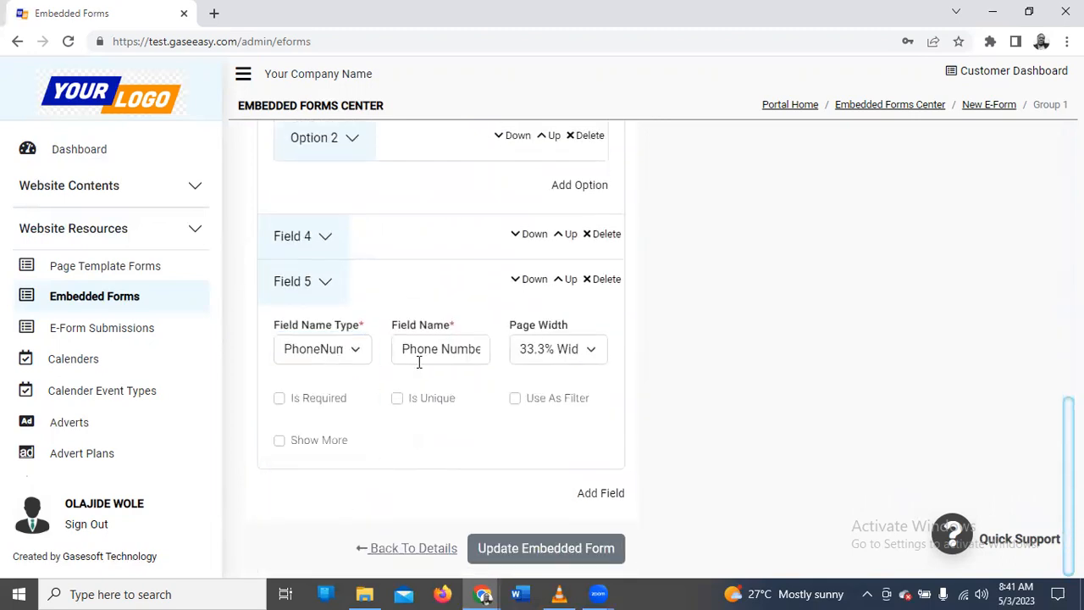
click(280, 398)
- Add a sixth field with the name type Email and make it required
click(584, 492)
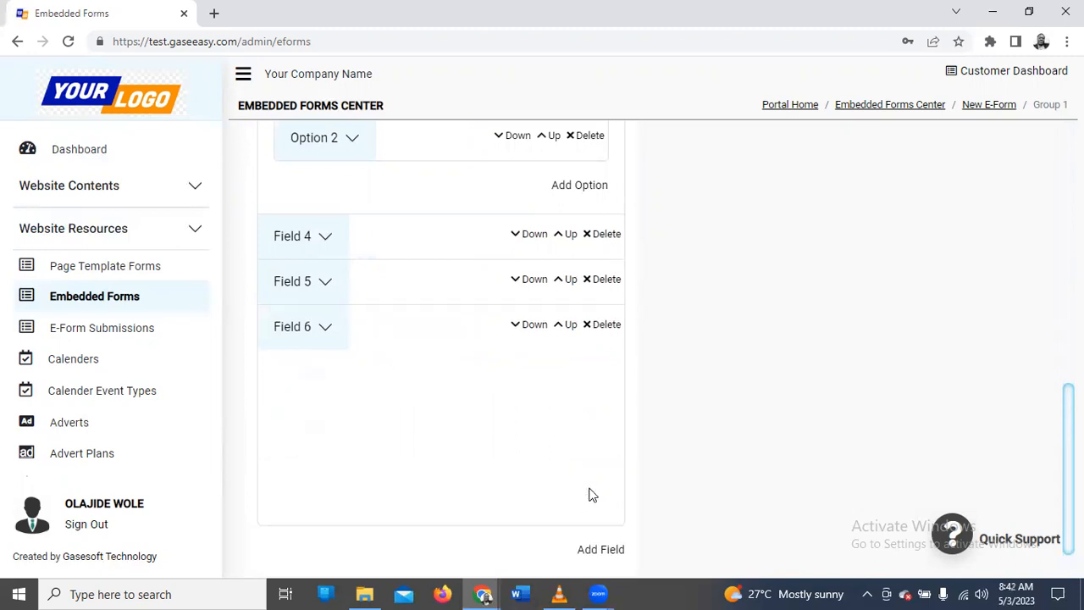
scroll(389, 440, down, 1)
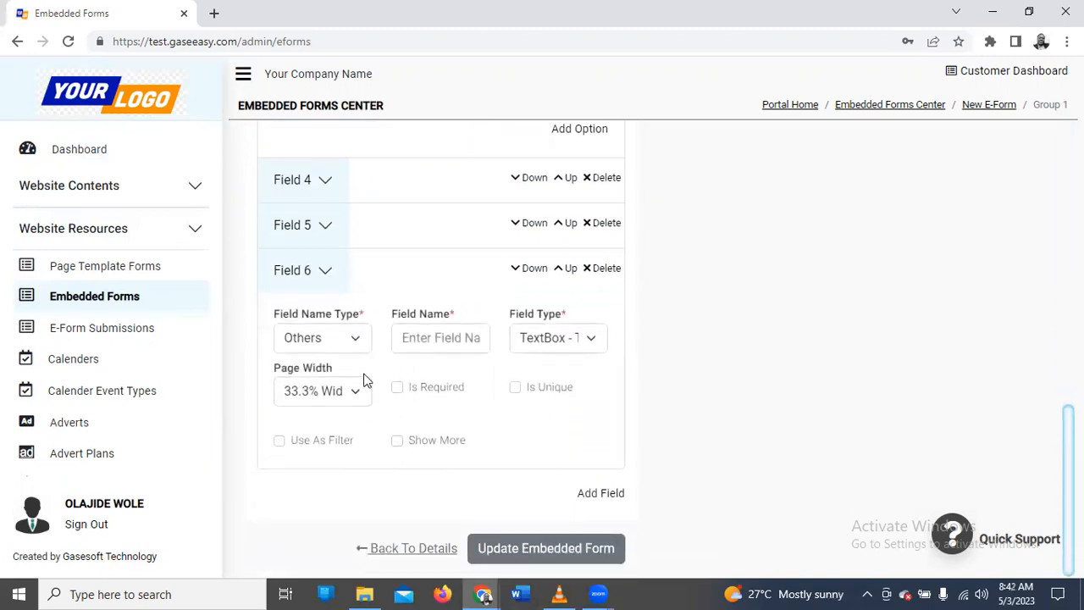
click(358, 339)
click(334, 376)
click(281, 399)
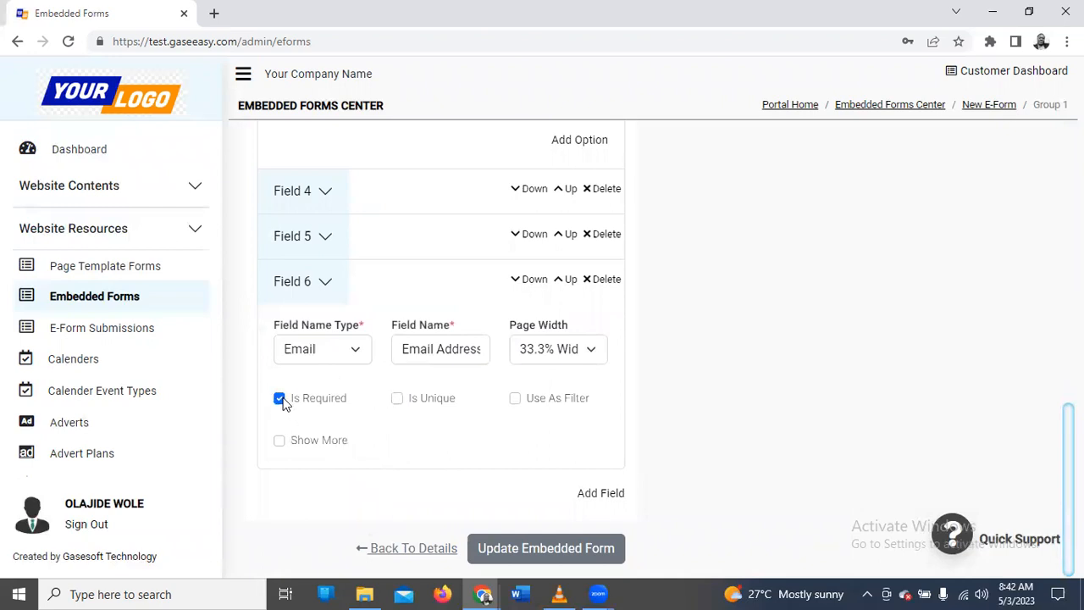
- Add a seventh required field with the name type Address and the field name "Contact Address"
click(611, 493)
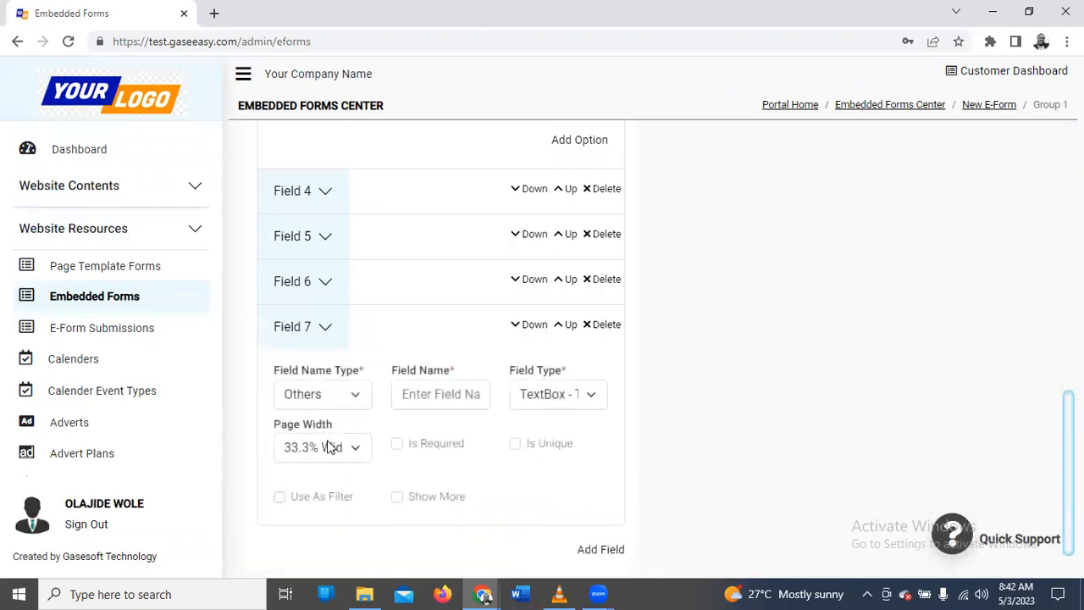
click(336, 401)
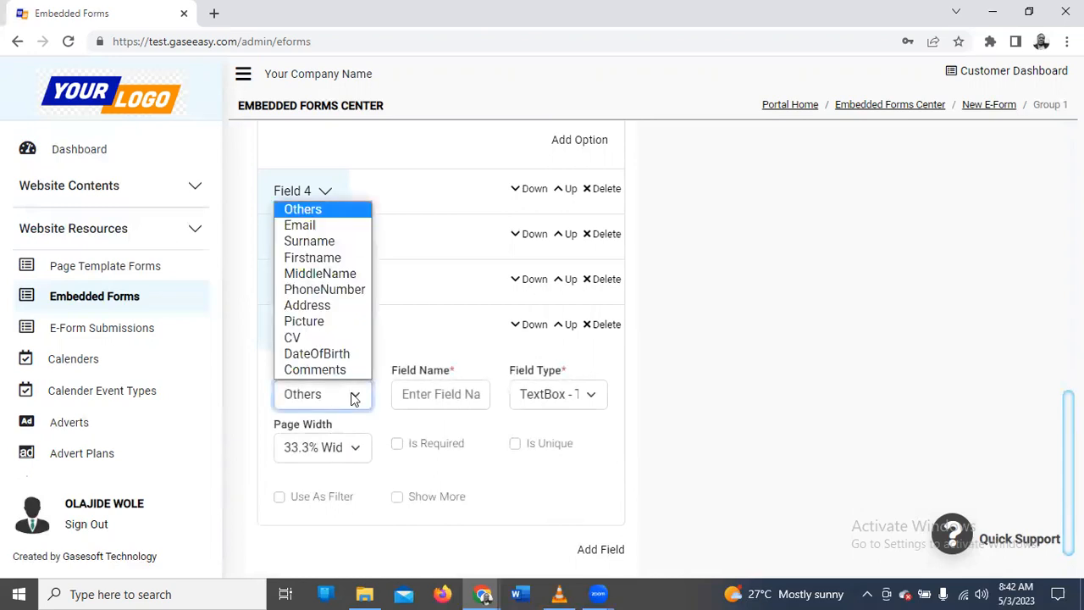
click(336, 306)
click(404, 395)
text(ContactAddre)
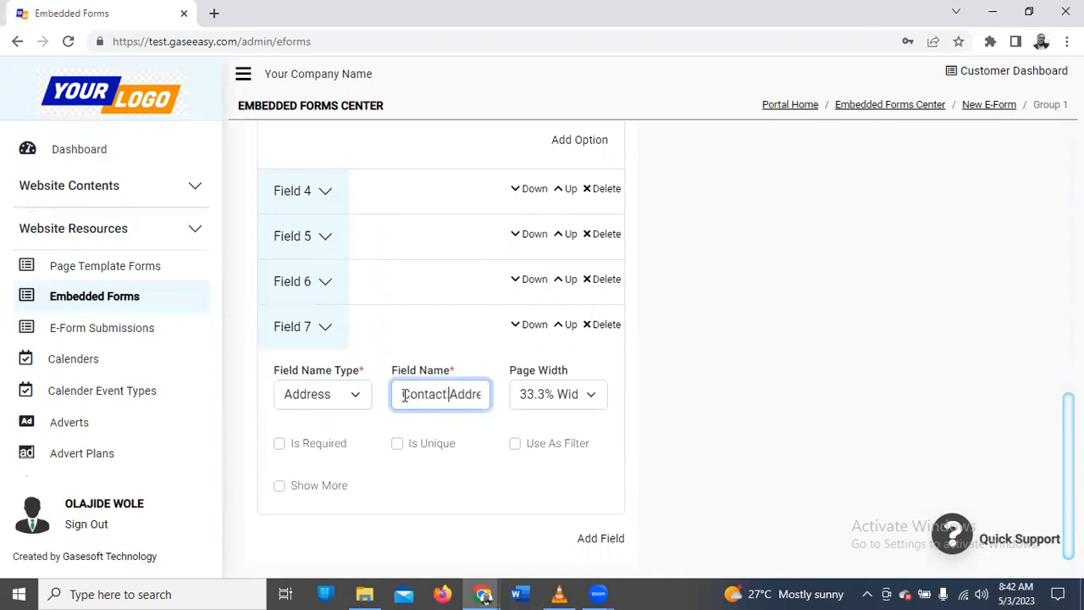
click(280, 443)
- Add an eighth required field named "A Short Description of Yourself" with the field type TextArea - Editable
scroll(673, 467, down, 1)
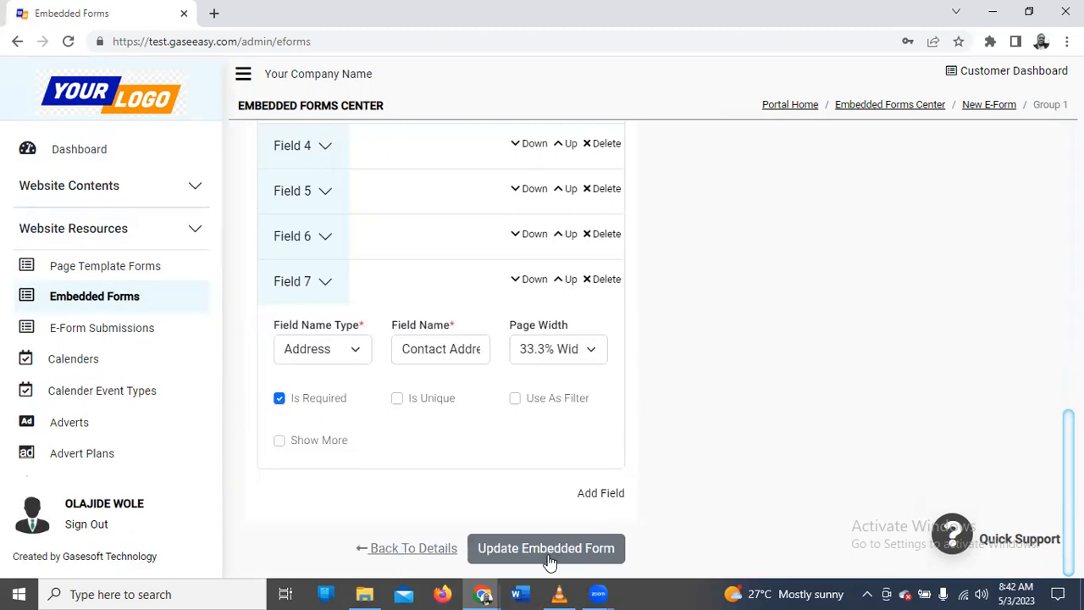
click(591, 497)
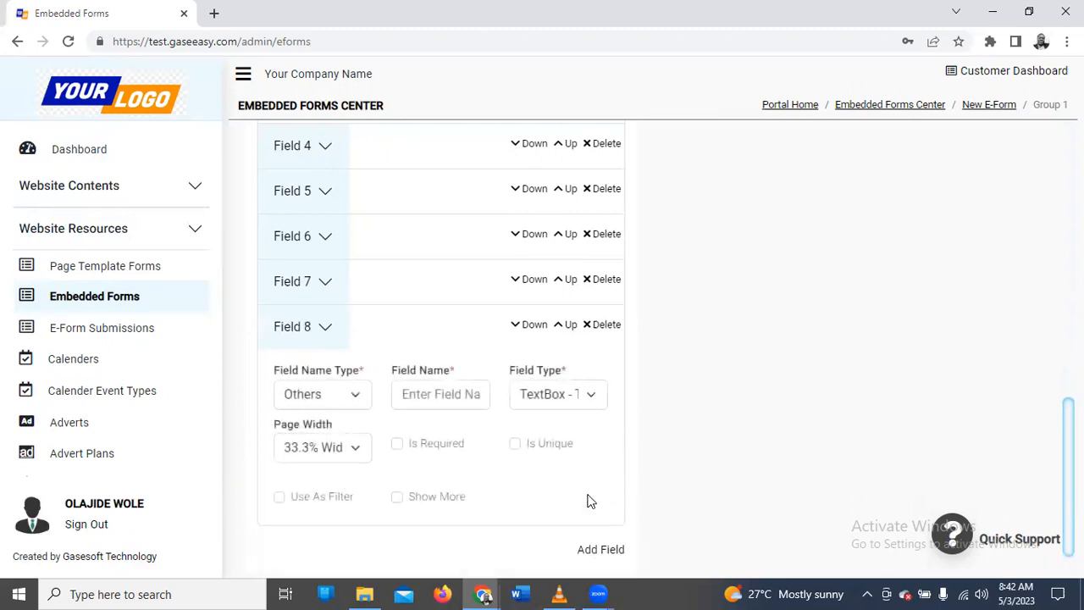
click(414, 388)
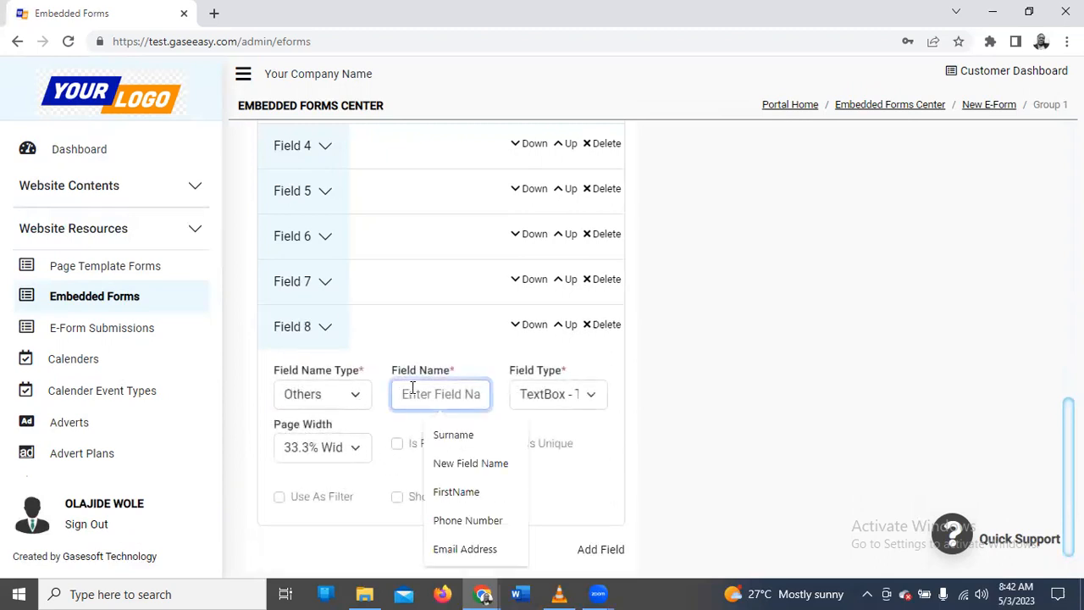
text(A Short De)
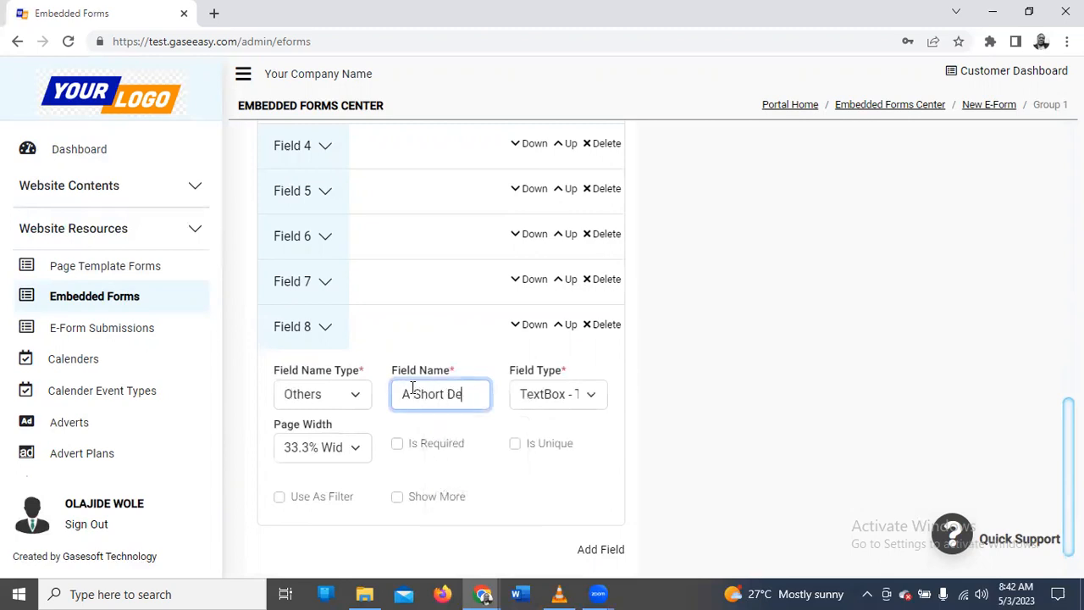
text(iption)
text( of Yo)
text(urse)
text(lf)
click(590, 395)
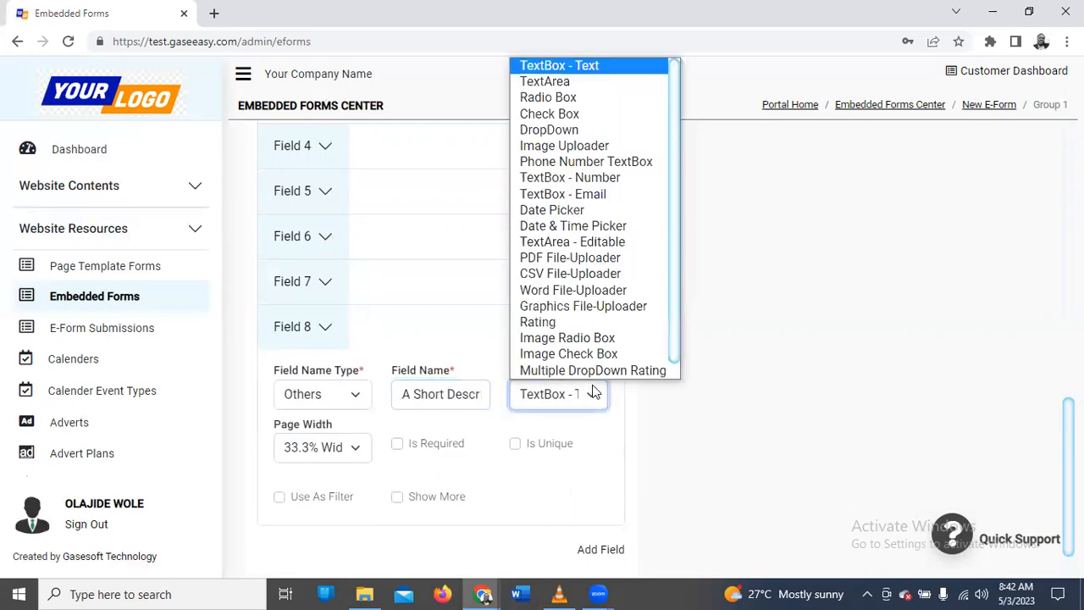
click(613, 243)
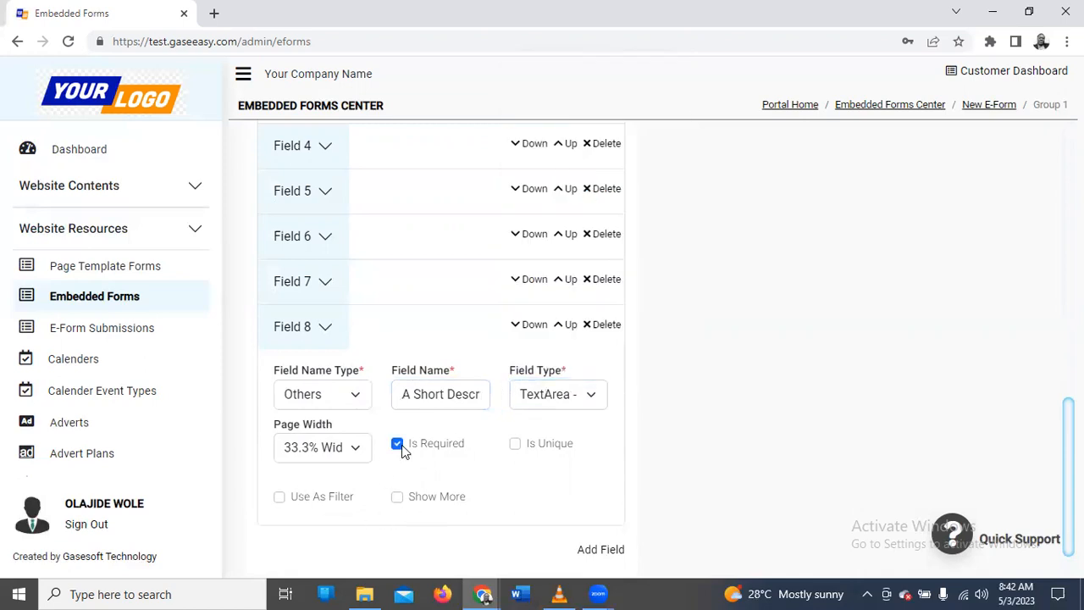
- Add a ninth required field with the name type Picture and save the updated embedded form
scroll(541, 487, down, 1)
click(605, 493)
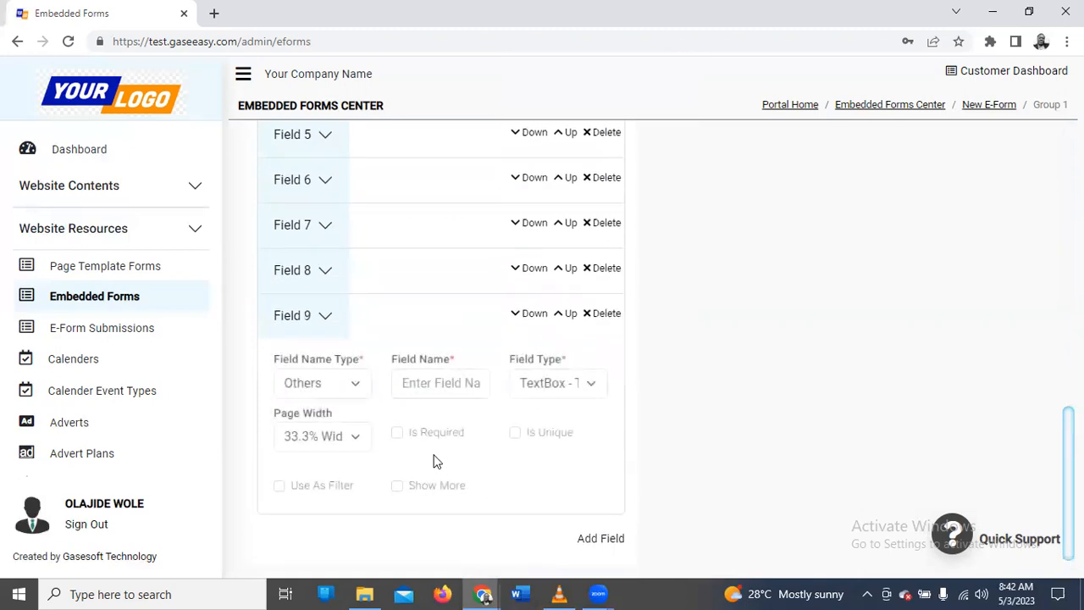
click(349, 386)
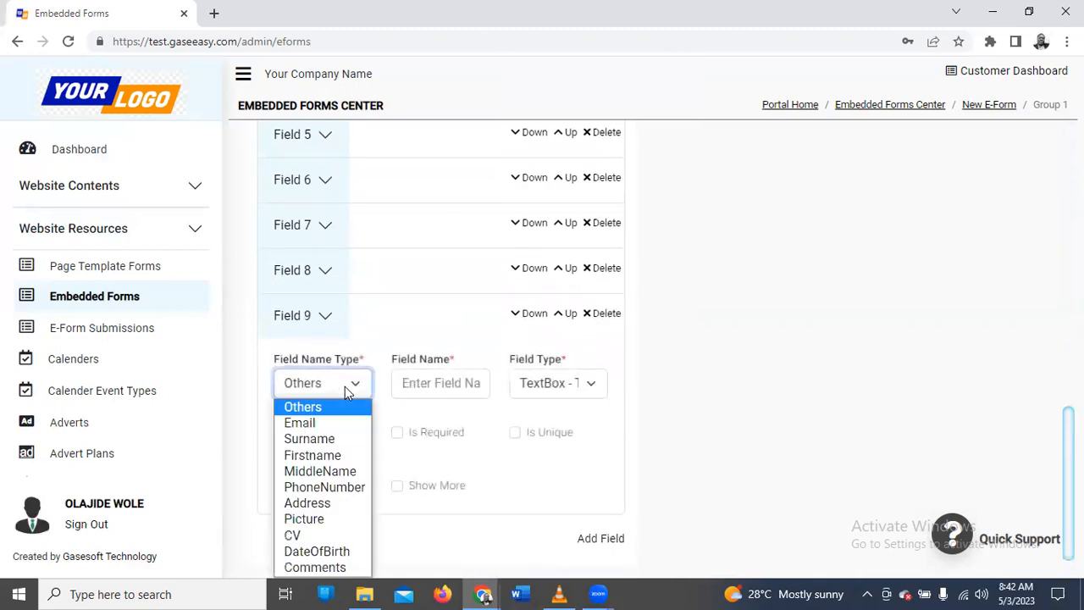
click(325, 518)
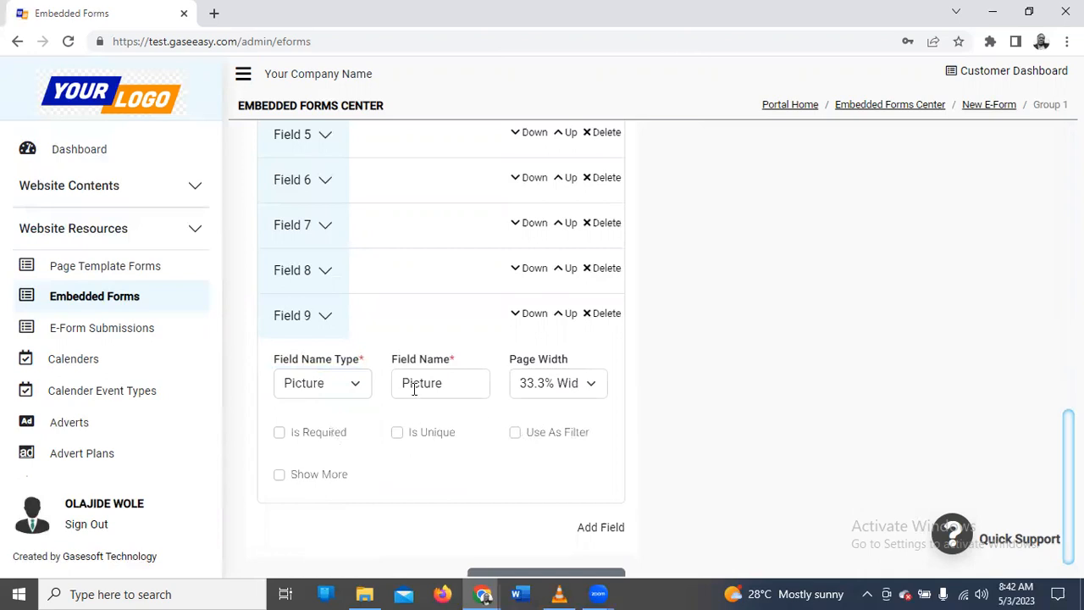
scroll(381, 453, down, 1)
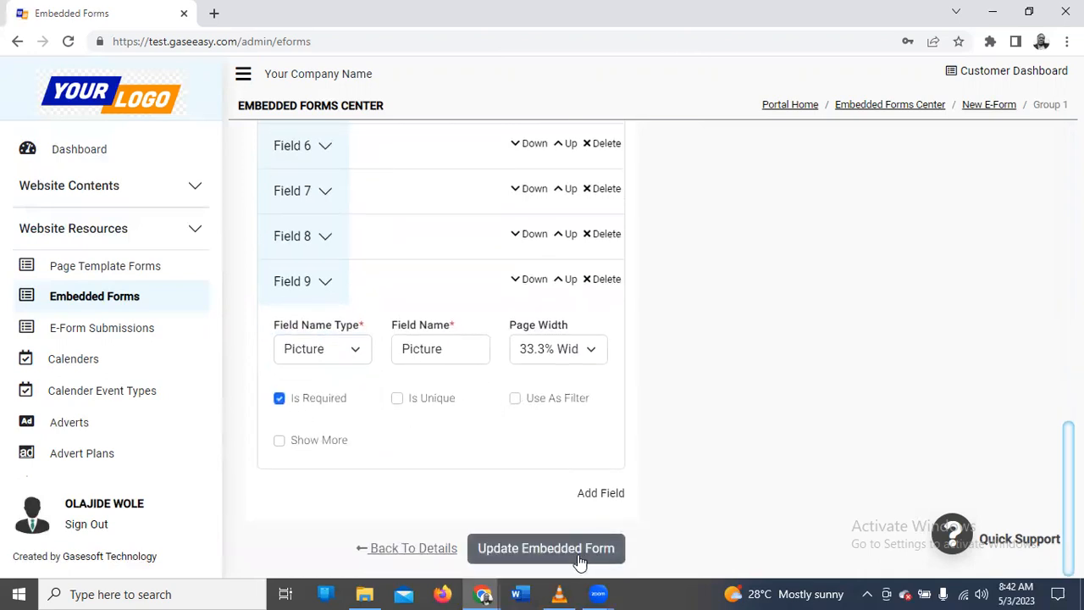
click(579, 555)
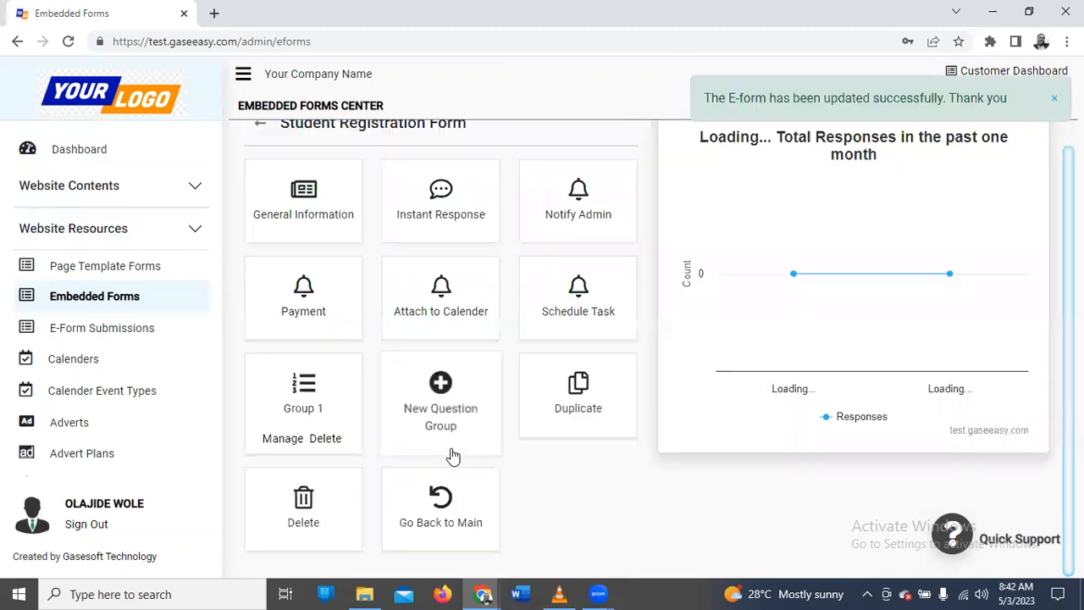
- Start the form's instant response message with "Dear [[pt:Surname]],", copying the surname placeholder from the note
scroll(381, 378, up, 1)
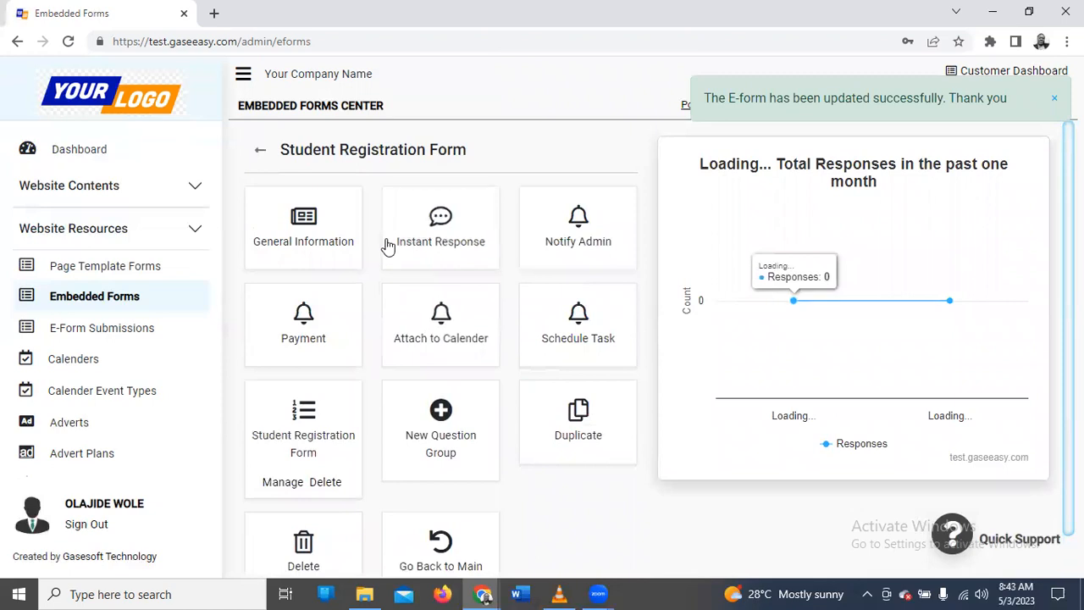
click(439, 240)
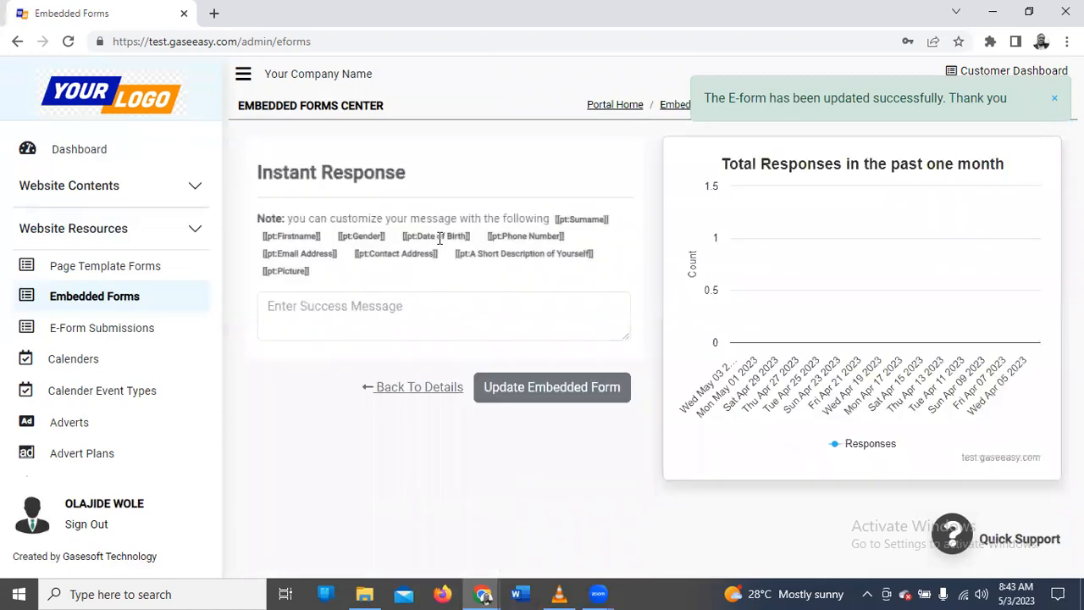
drag(555, 218, 593, 217)
right_click(593, 217)
click(611, 230)
click(368, 342)
text(Dear)
key(ctrl+v)
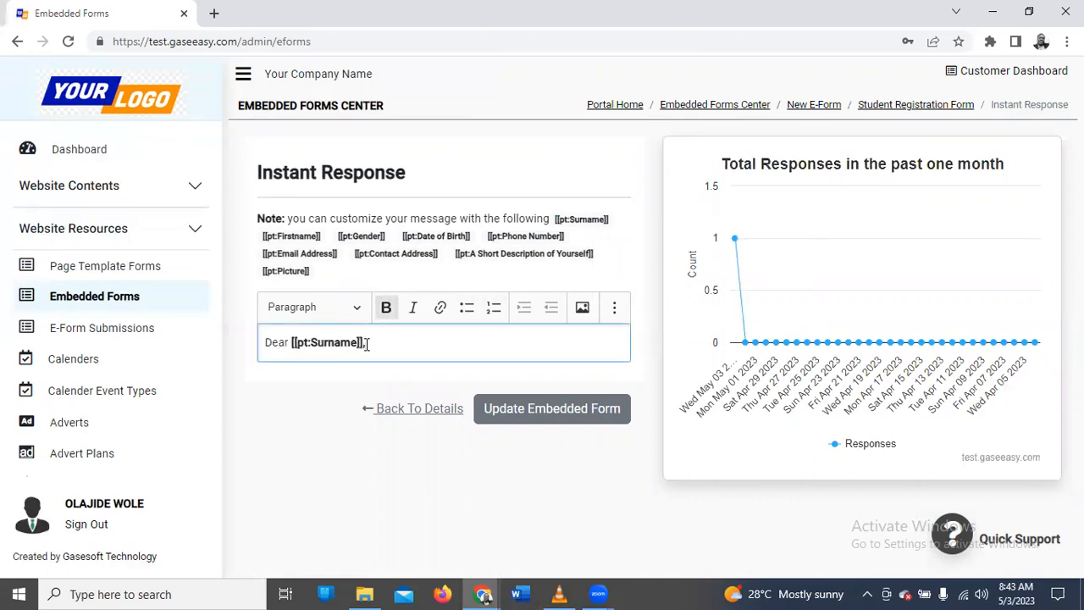
- Add the non-bold line "You have successfully registered" below the greeting and save the instant response
key(Return)
click(386, 306)
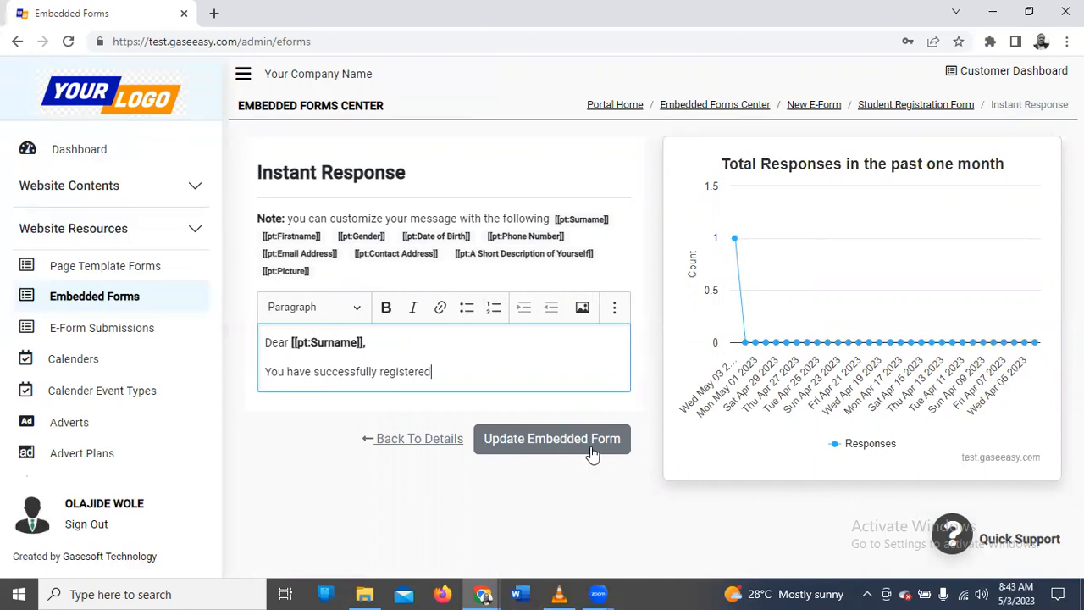
click(591, 452)
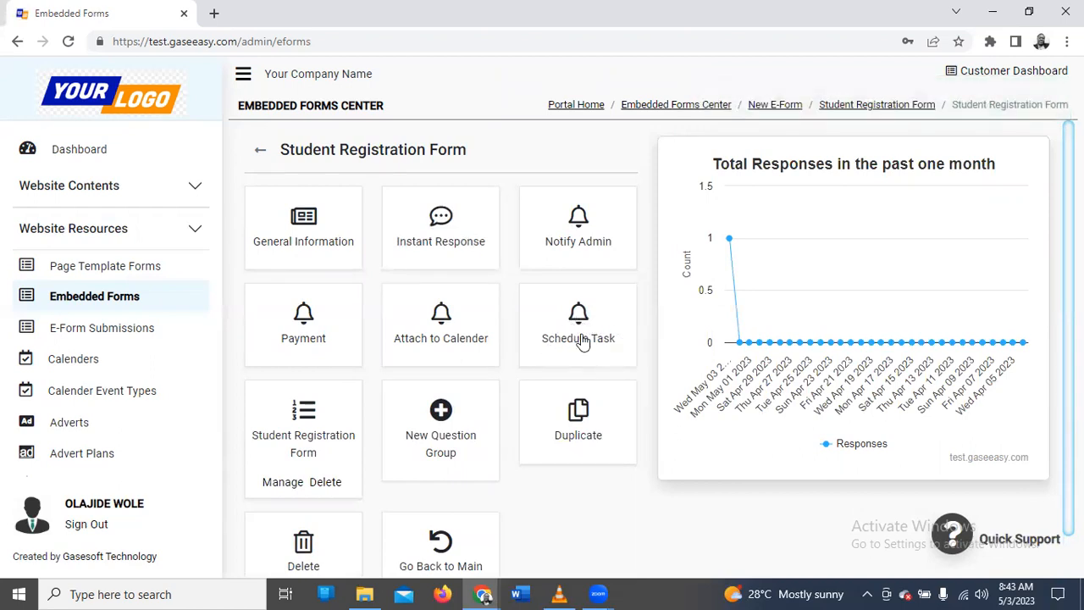
scroll(530, 433, down, 1)
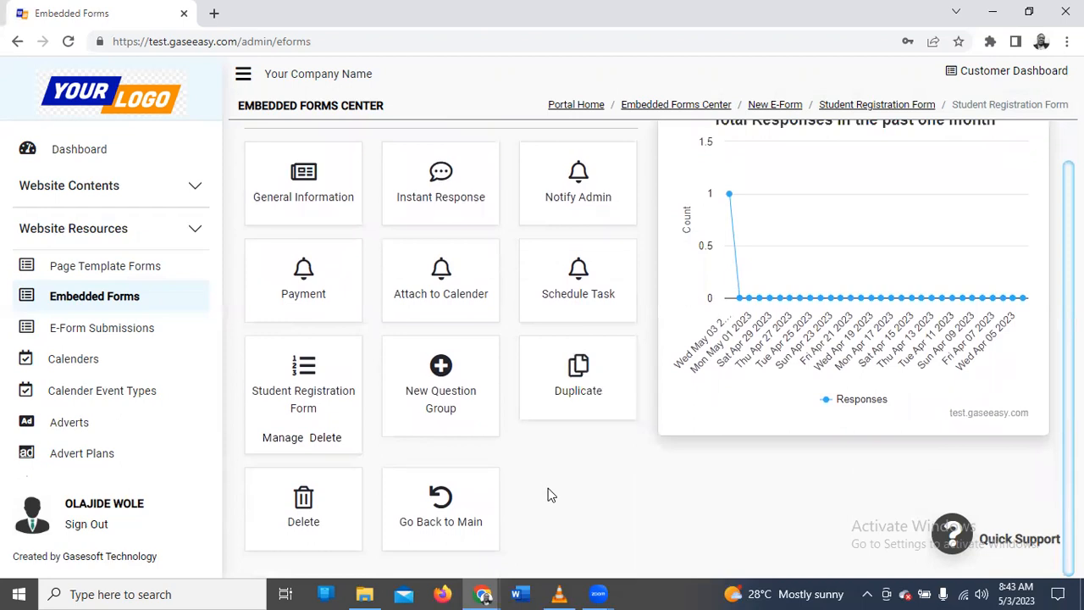
scroll(559, 467, up, 1)
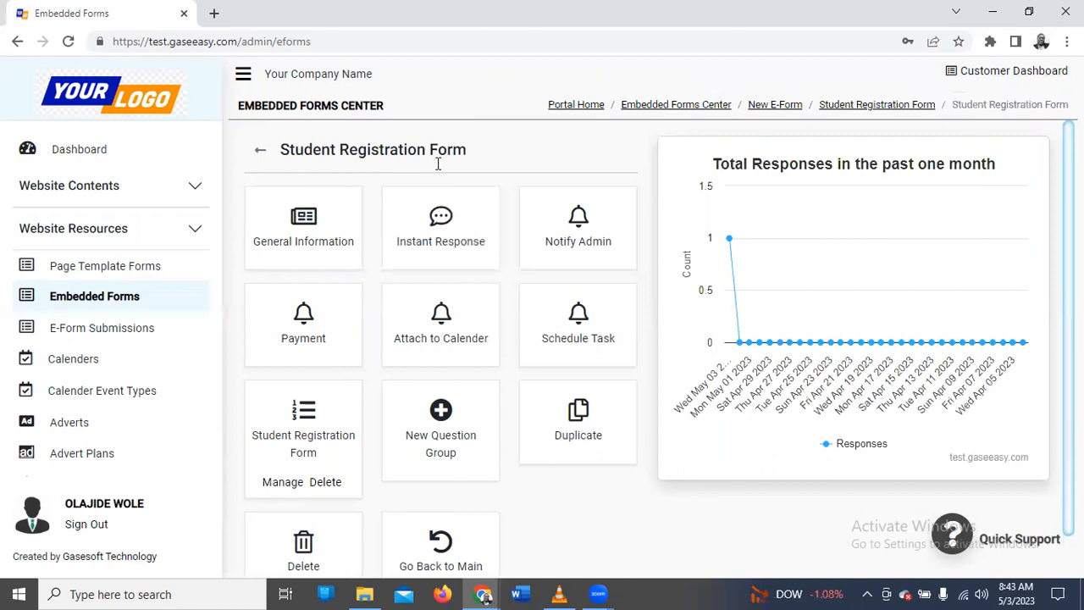
scroll(443, 363, down, 1)
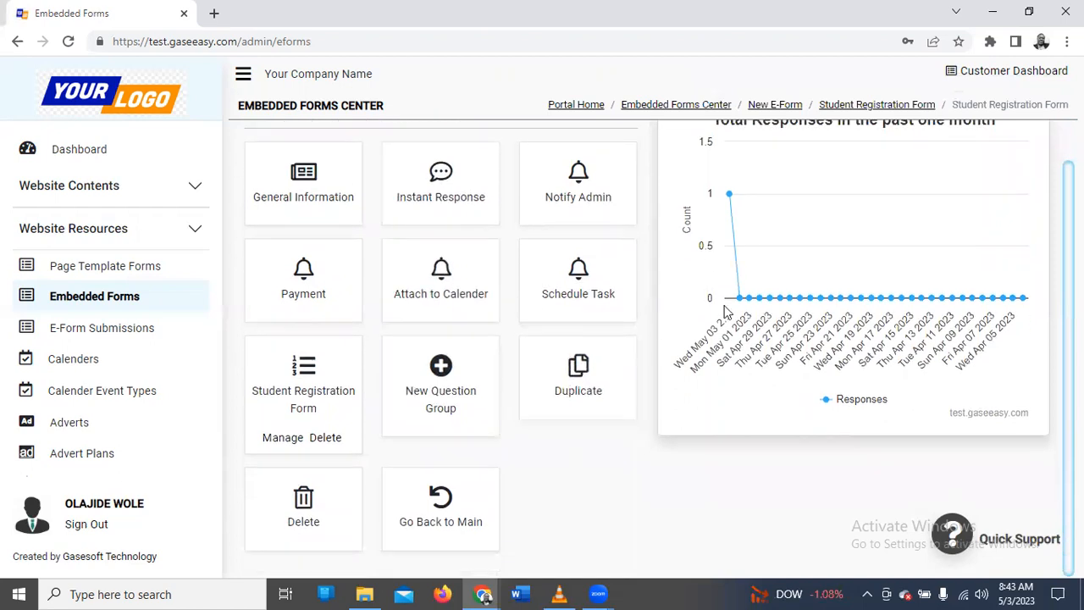